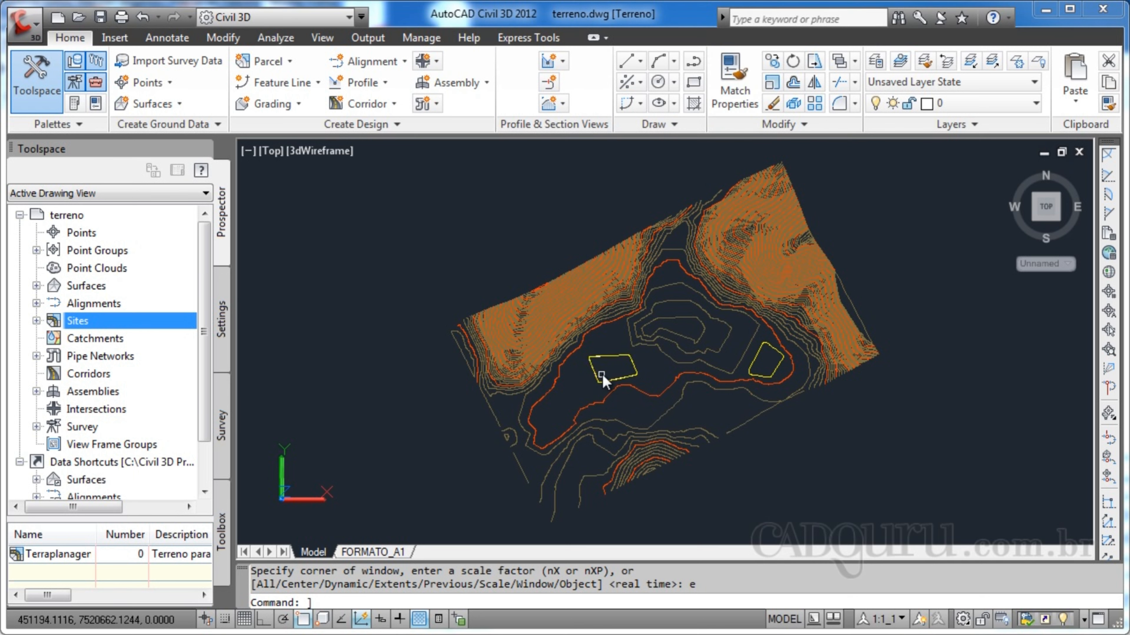
# Inspect the yellow feature lines against the terrain contours in a tilted 3D view and restore the top view
pyautogui.scroll(3, 604, 372)
pyautogui.scroll(1, 605, 370)
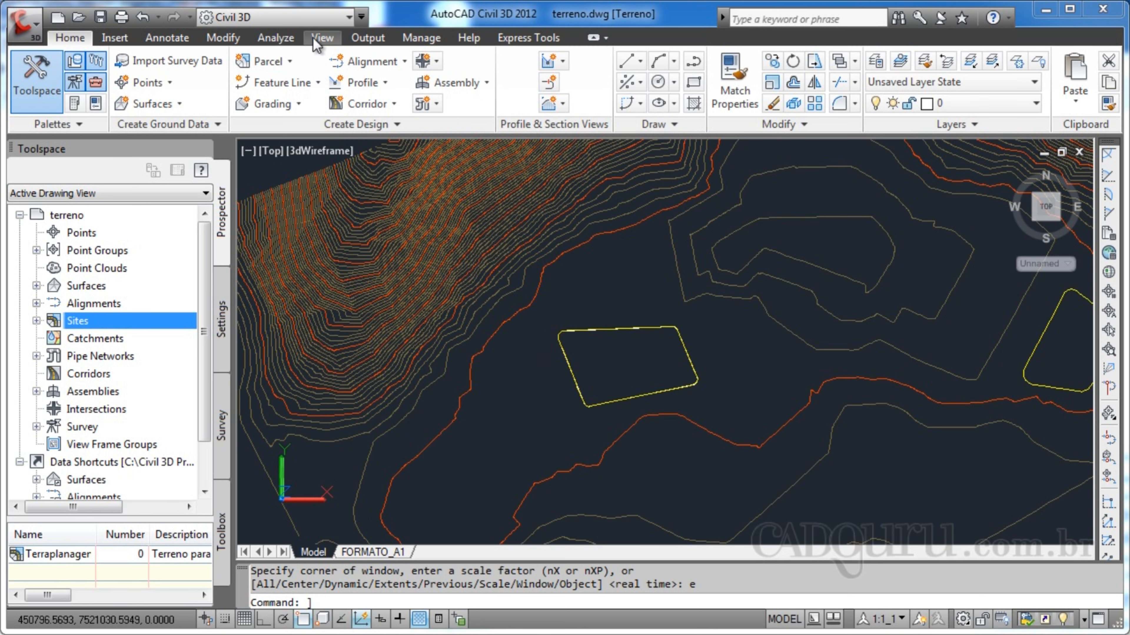
pyautogui.click(322, 37)
pyautogui.click(43, 81)
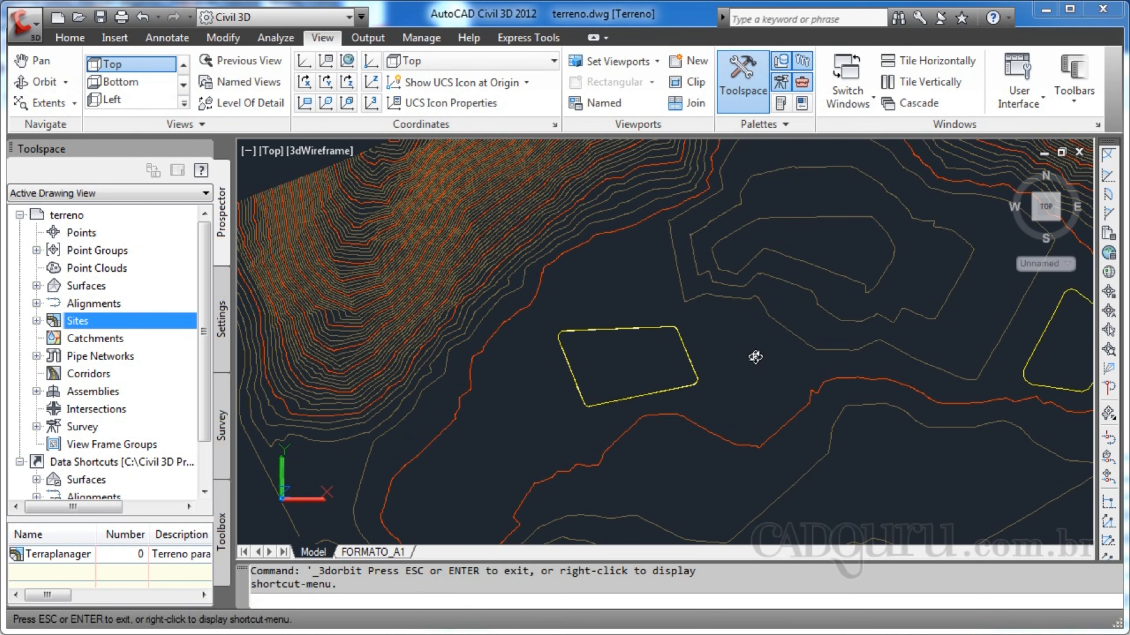
pyautogui.moveTo(688, 373); pyautogui.dragTo(680, 303)
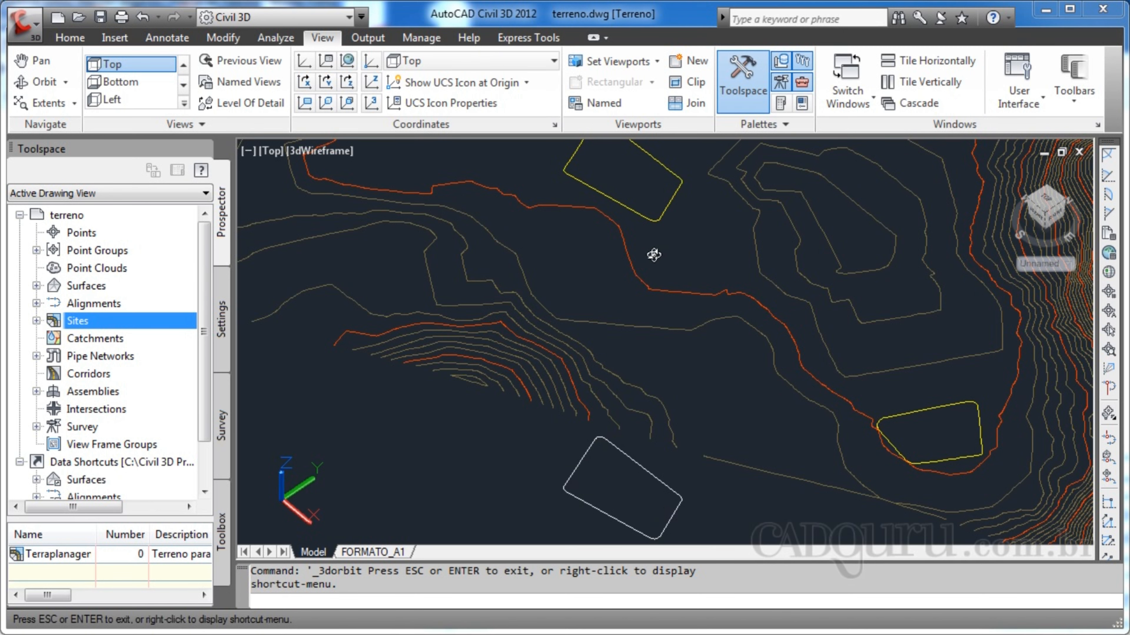
pyautogui.moveTo(664, 265)
pyautogui.mouseDown(button='middle')
pyautogui.moveTo(655, 341)
pyautogui.moveTo(651, 325)
pyautogui.mouseUp(button='middle')
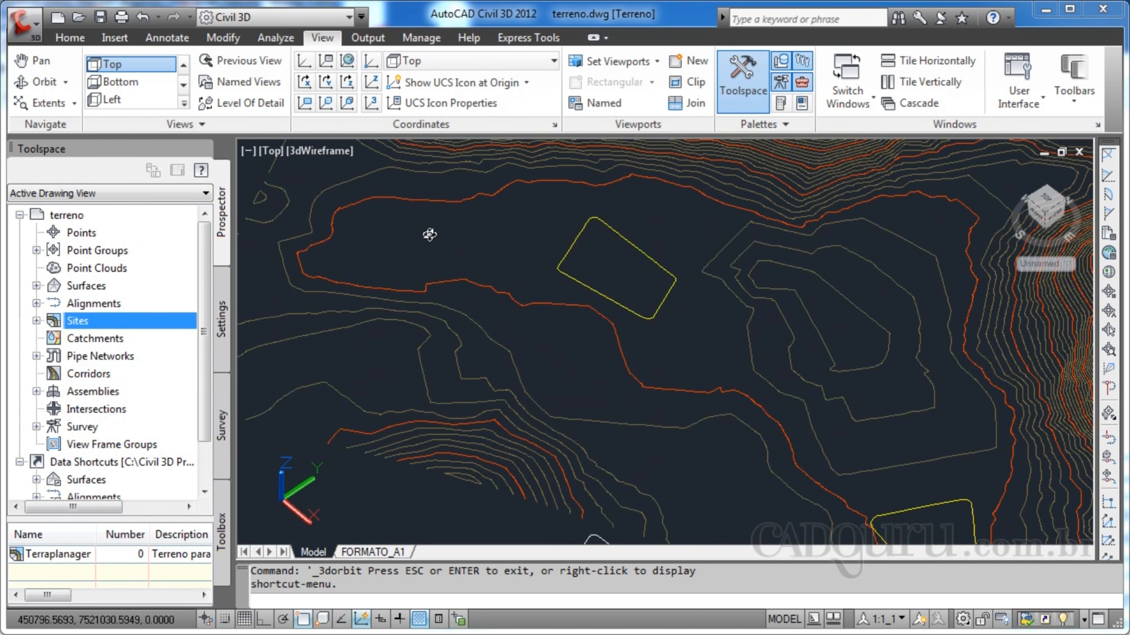
pyautogui.click(125, 67)
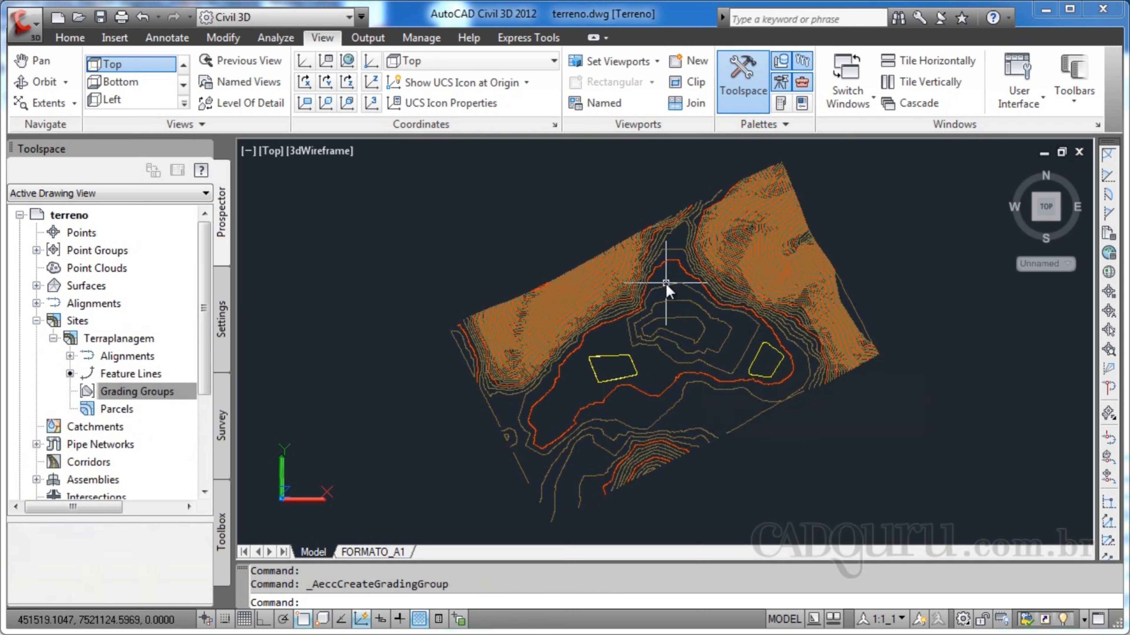
# Start a new grading group named Lagoa with the description "Lagoa criada no projeto chamado Terreno"
pyautogui.click(67, 42)
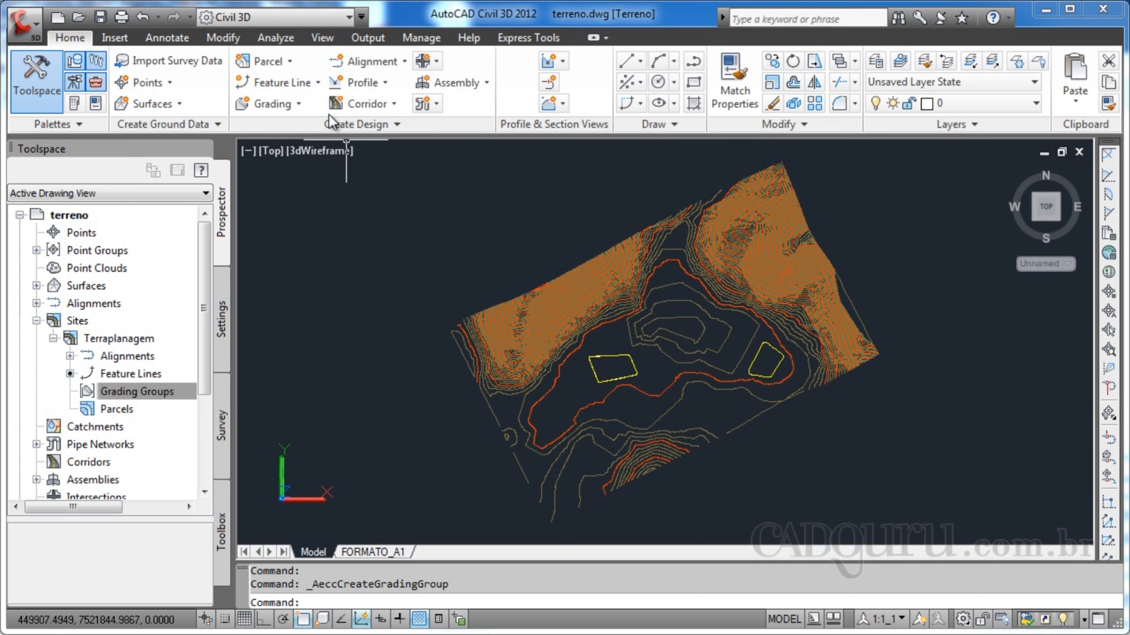
pyautogui.click(302, 102)
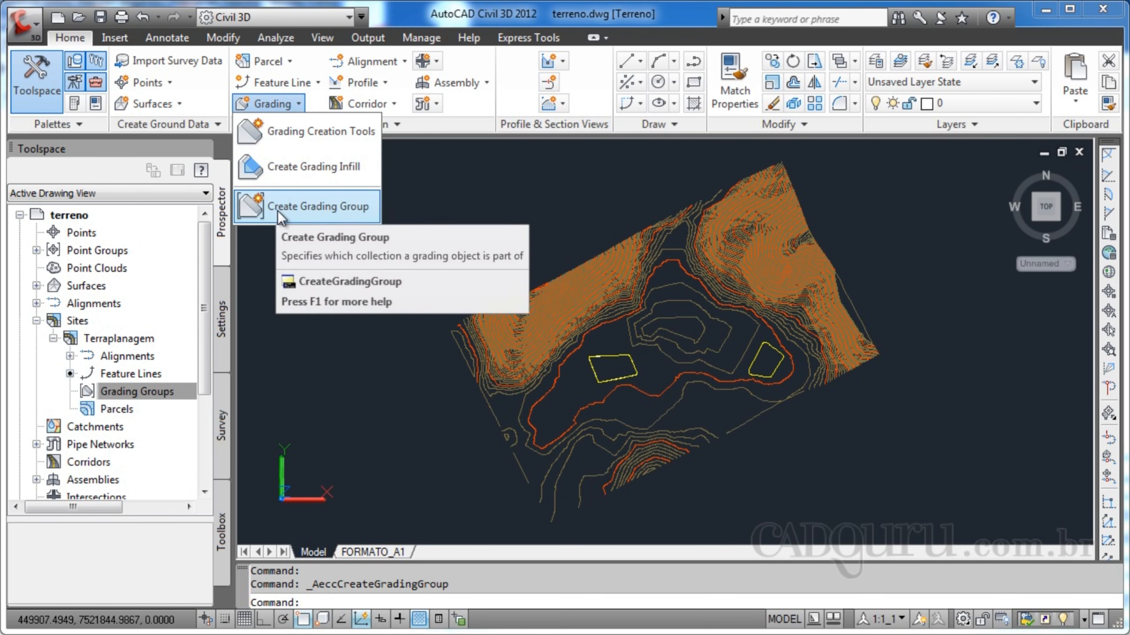
pyautogui.click(310, 206)
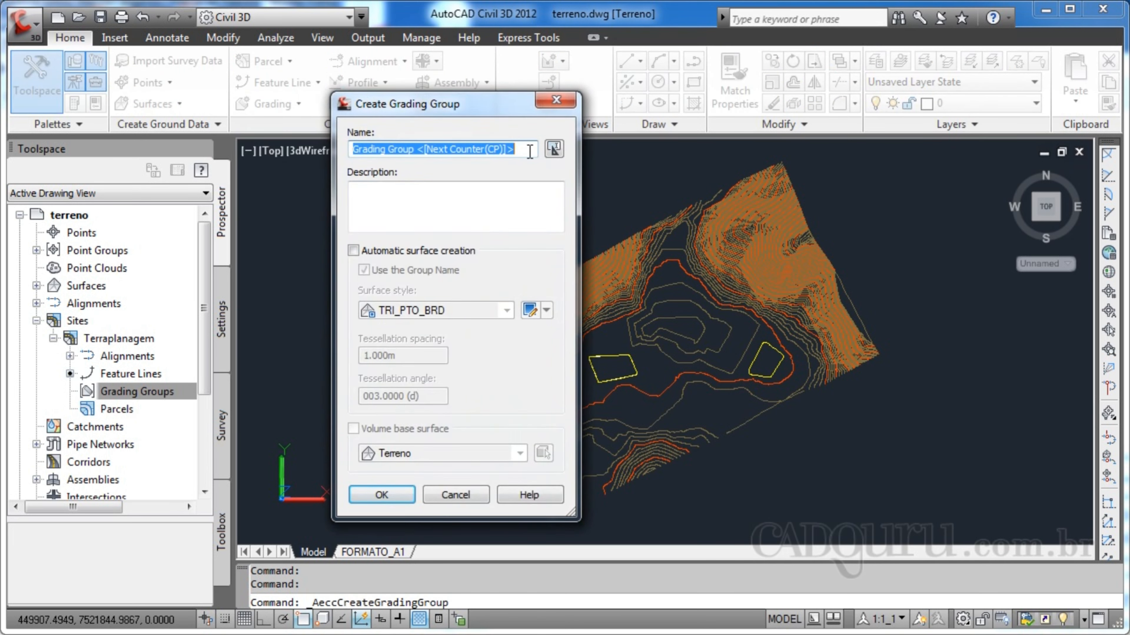
pyautogui.write('Lagoa criada no')
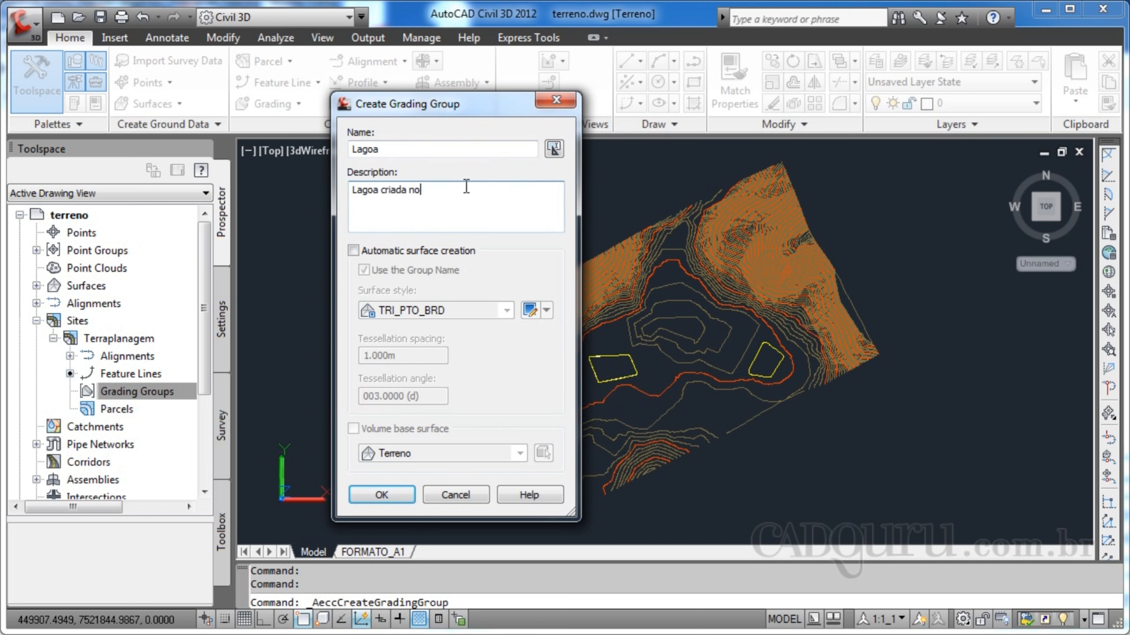
pyautogui.write('projeto chamado Terreno')
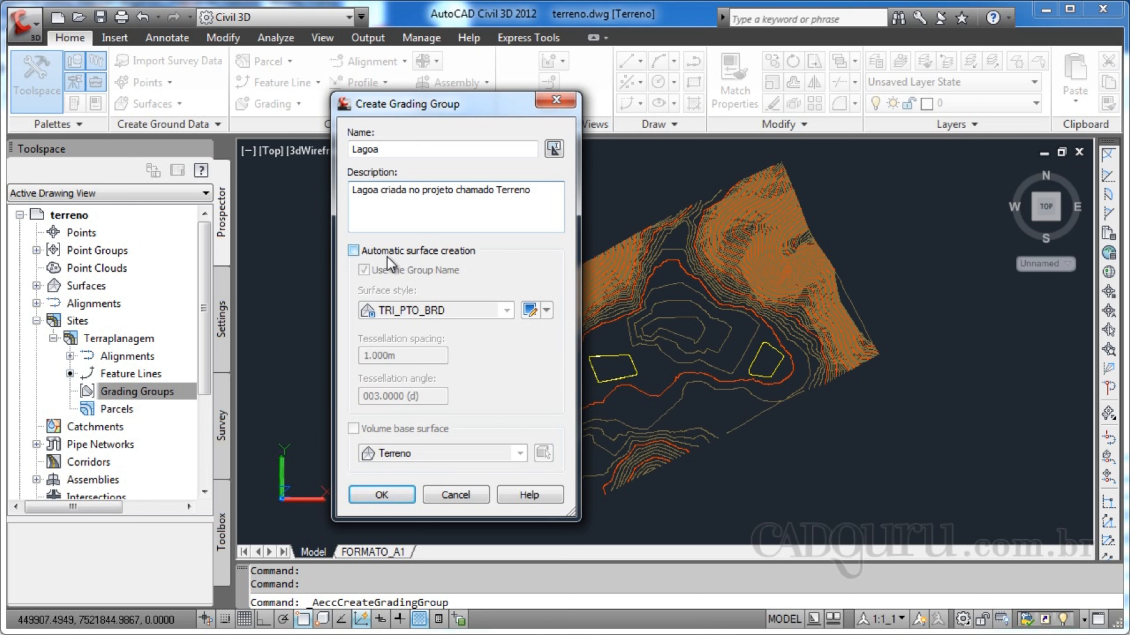
# Enable automatic surface creation for the grading group and create it with the Lagoa TIN surface in style TRI_PTO_BRD
pyautogui.click(432, 250)
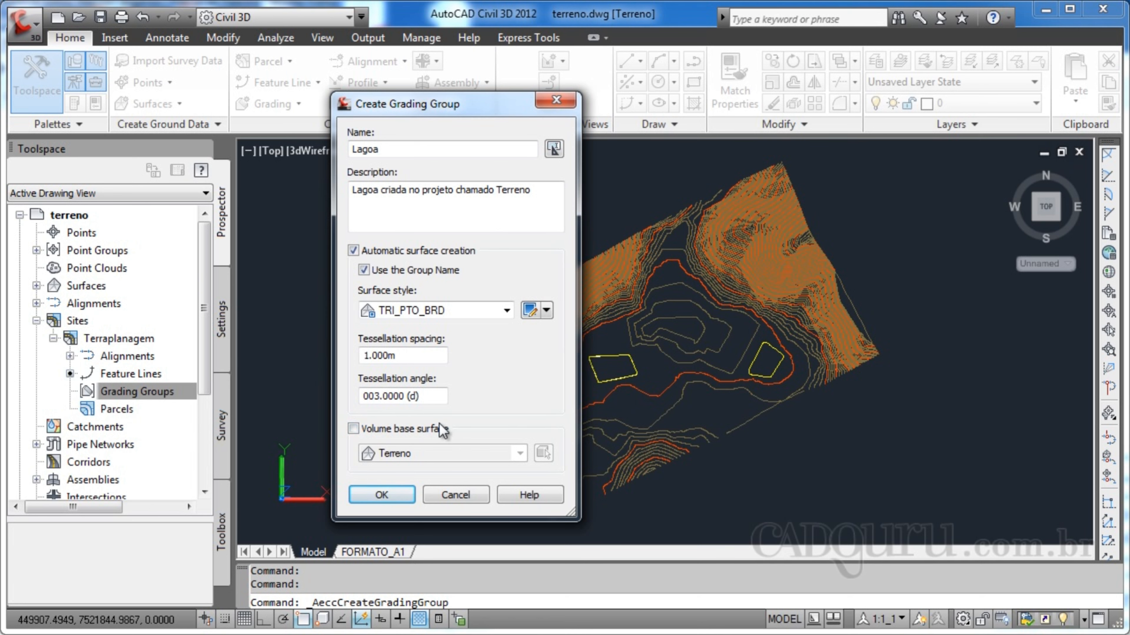
pyautogui.click(387, 497)
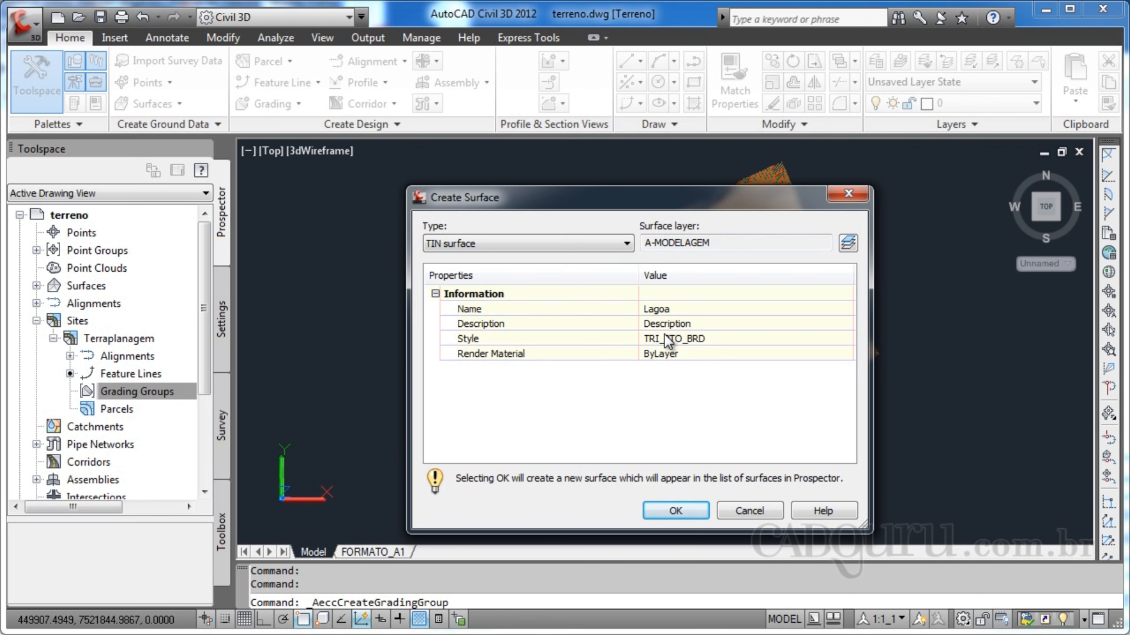
pyautogui.click(685, 504)
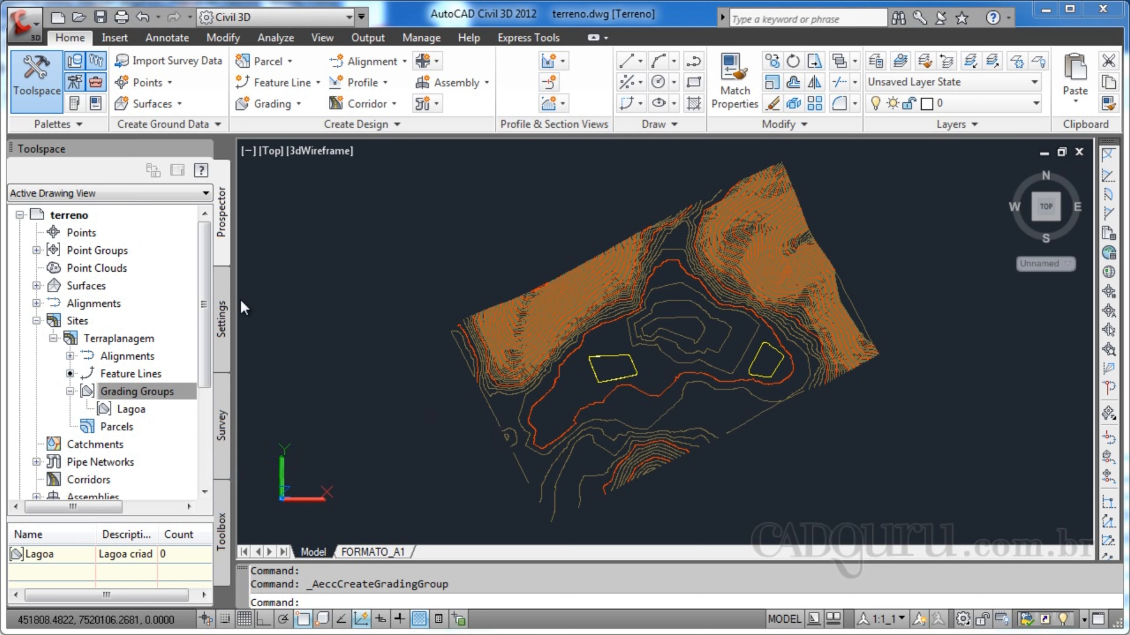
# Open the Grading Creation Tools, choose group Lagoa in site Terraplanagem, and set the grading criteria to ALTURA
pyautogui.click(302, 109)
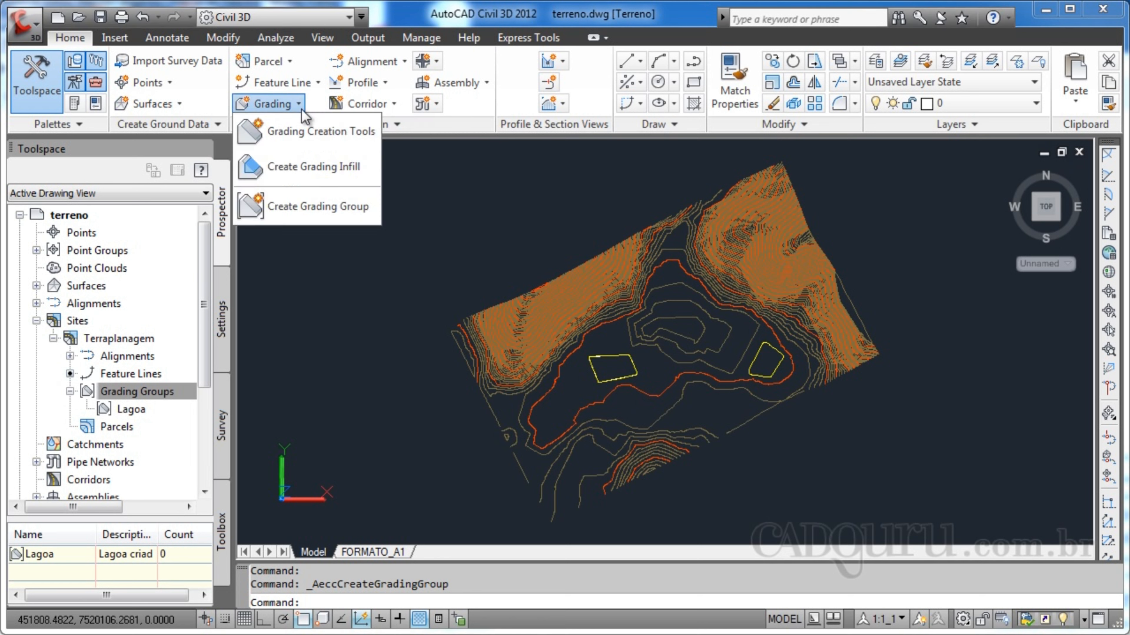
pyautogui.click(305, 136)
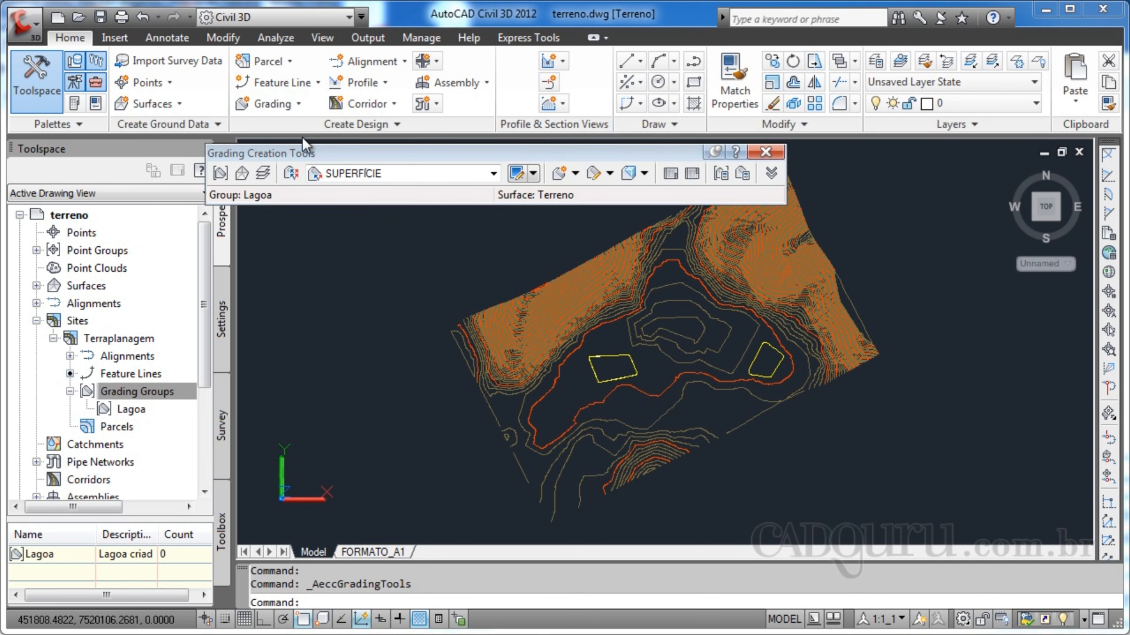
pyautogui.click(220, 174)
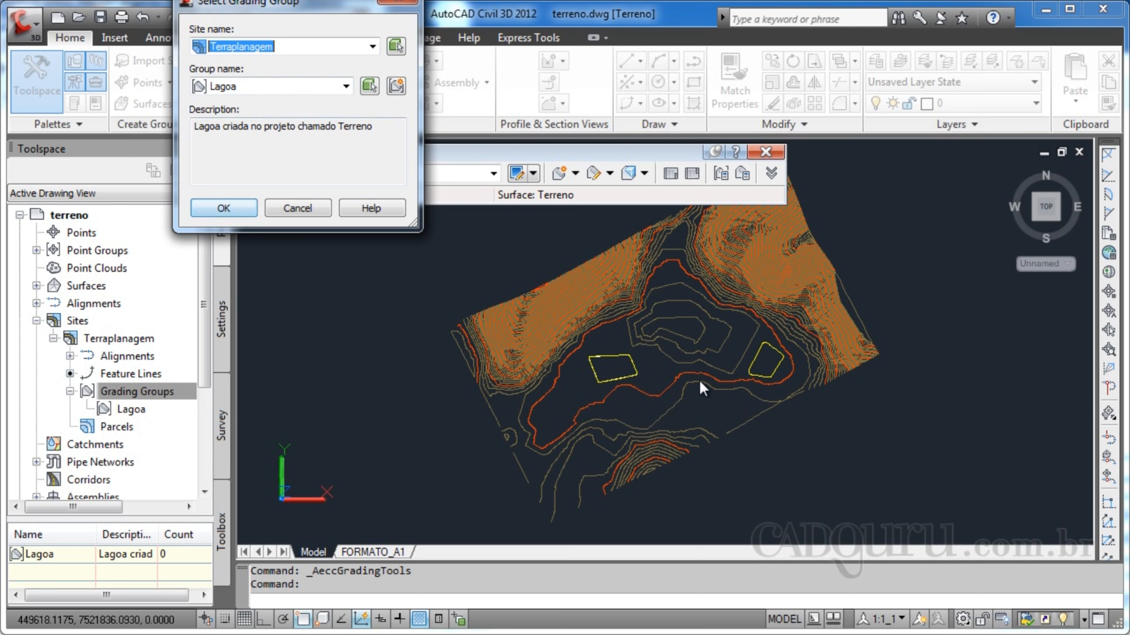
pyautogui.click(222, 214)
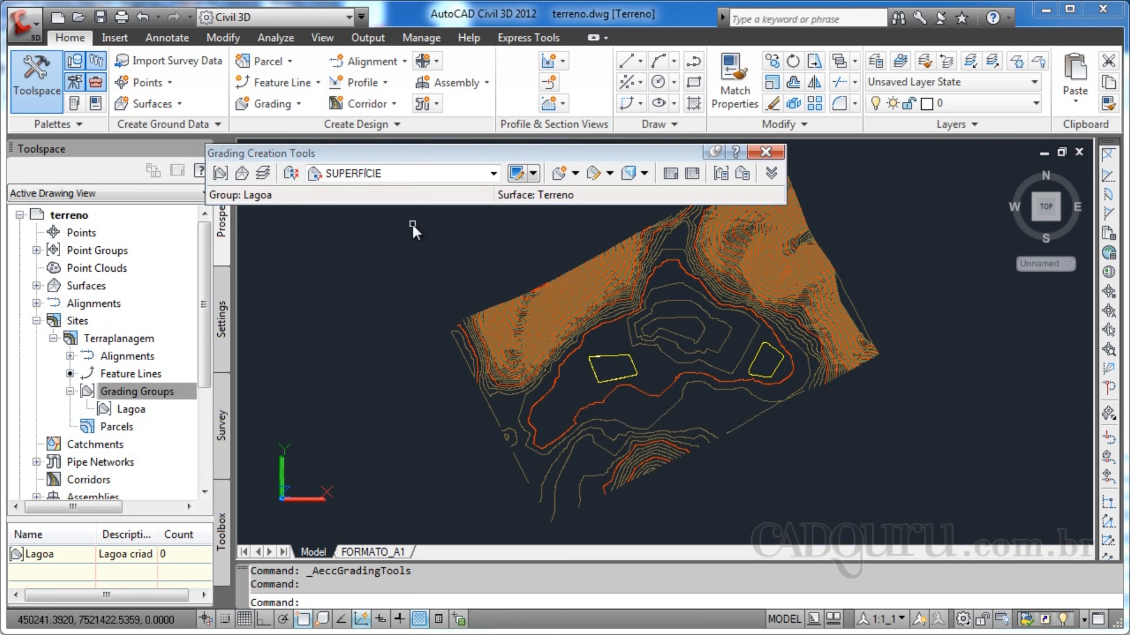
pyautogui.click(494, 177)
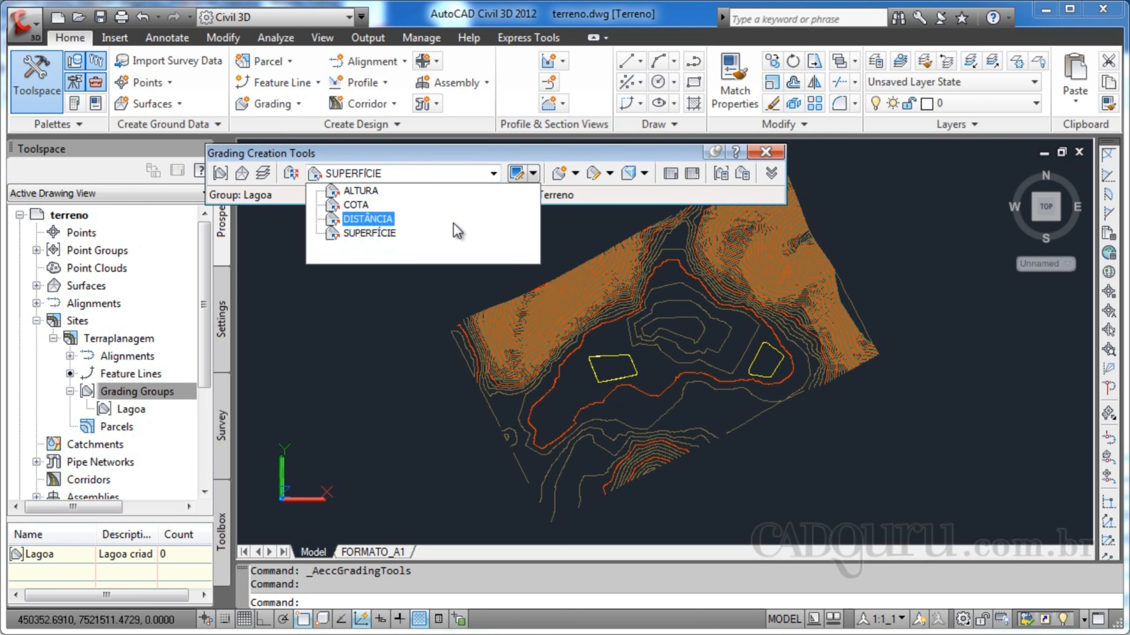
pyautogui.click(359, 191)
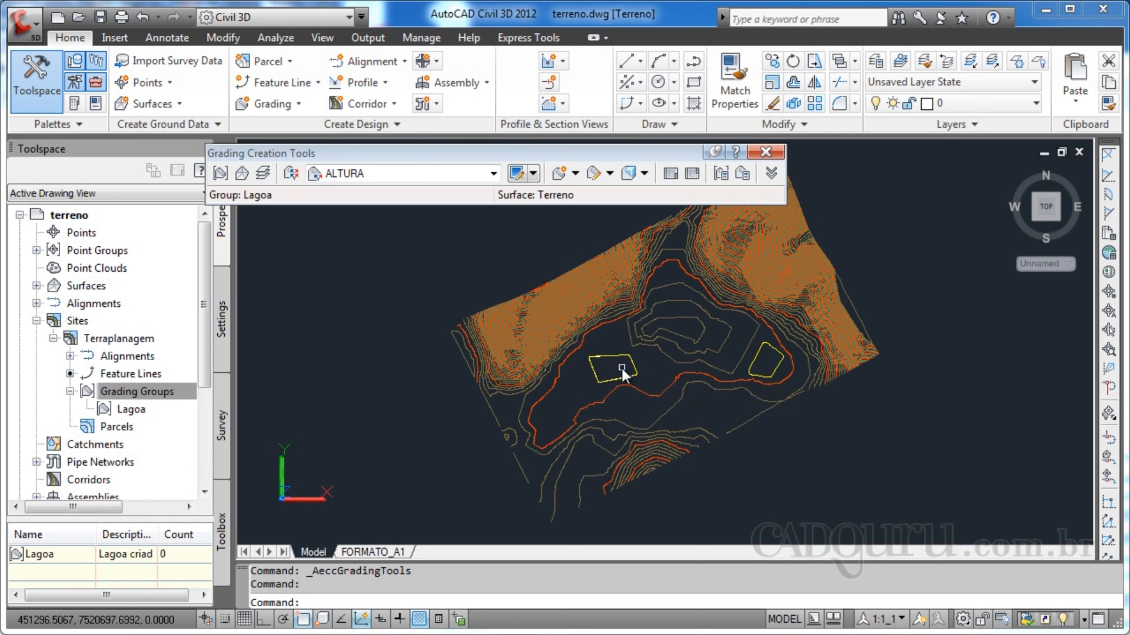
# Create a grading on the inner side of the western yellow feature line, along its entire length, with relative elevation -3 m and slope 2:1
pyautogui.click(604, 380)
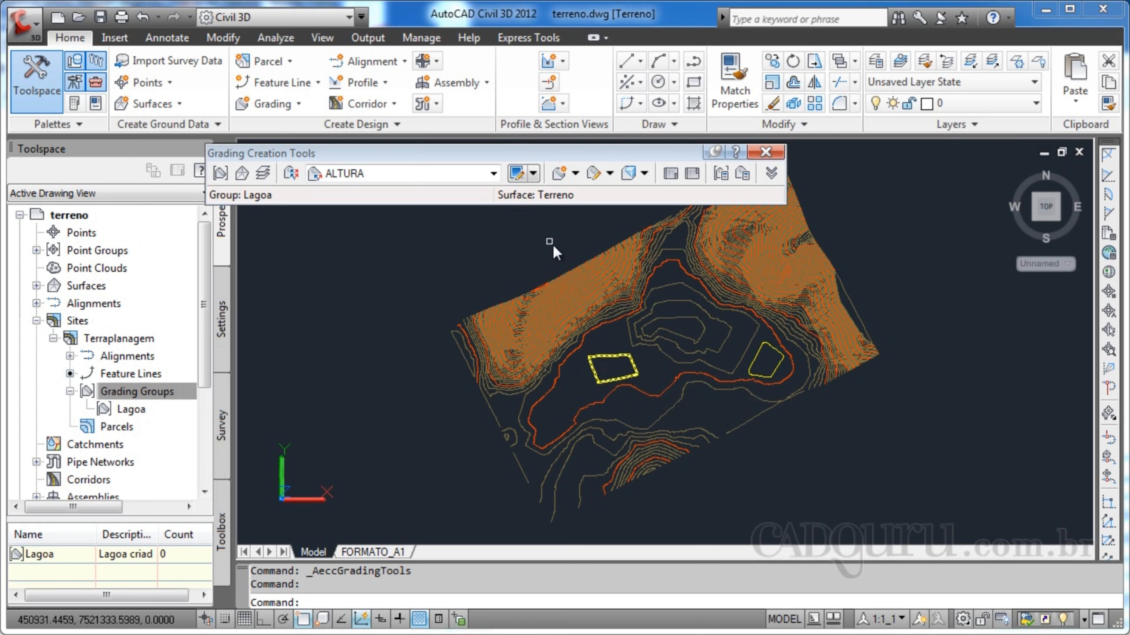
pyautogui.click(575, 175)
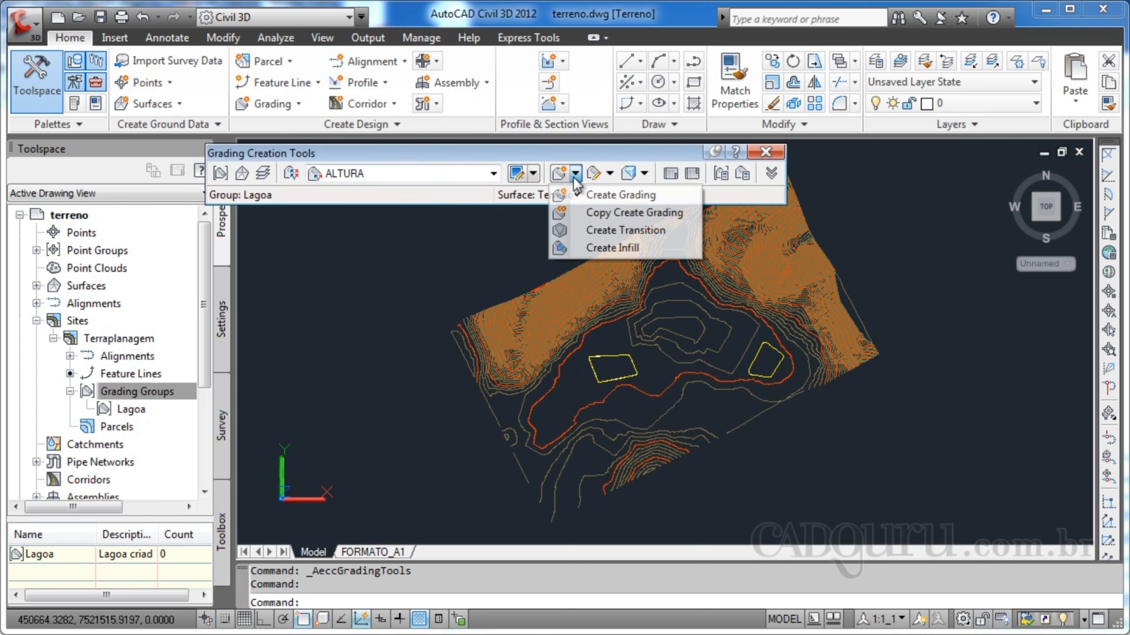
pyautogui.click(591, 200)
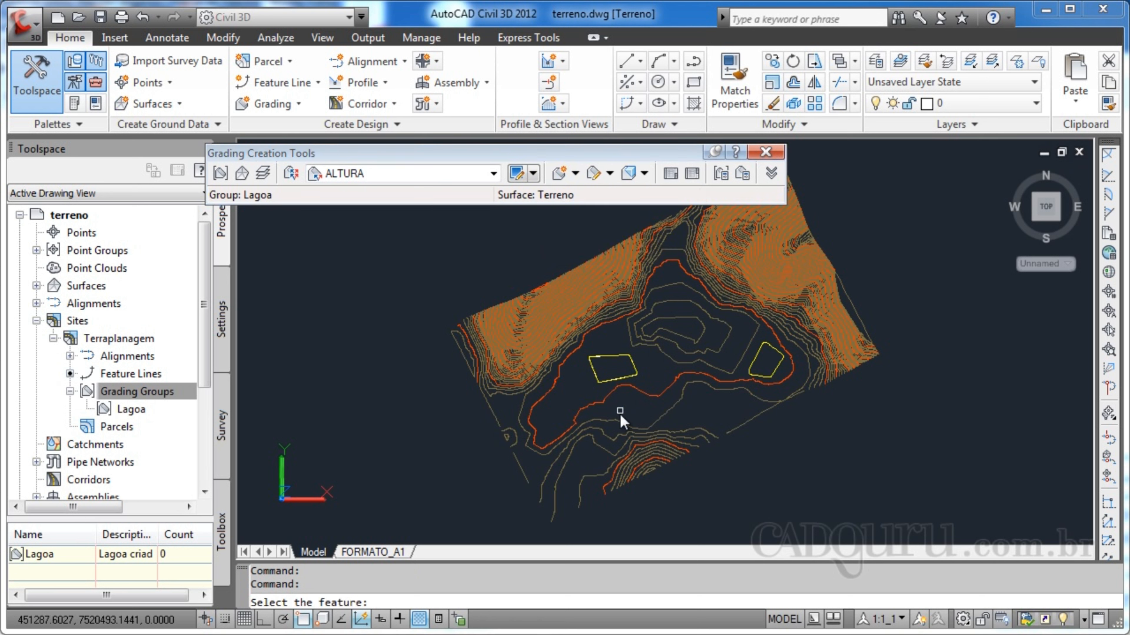
pyautogui.click(610, 380)
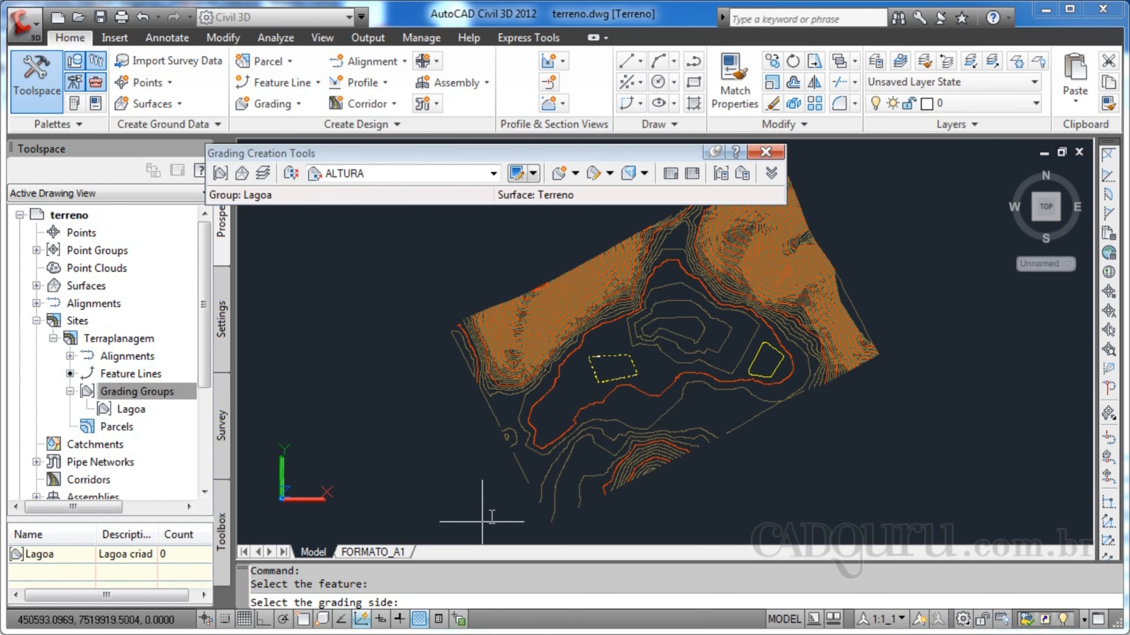
pyautogui.scroll(2, 608, 373)
pyautogui.scroll(4, 607, 373)
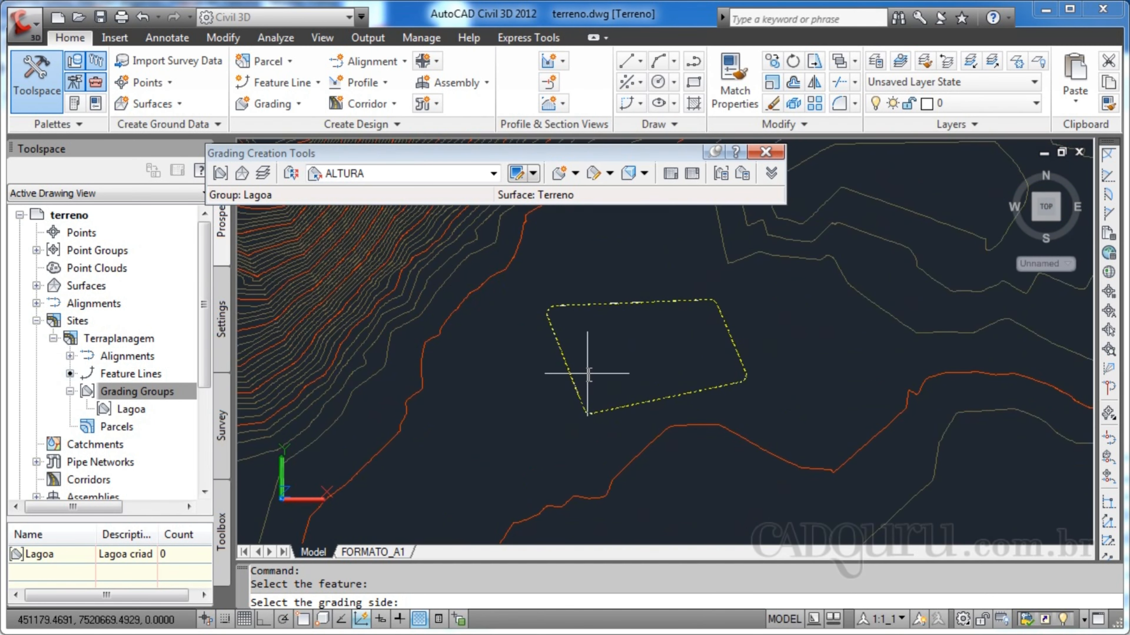
pyautogui.click(652, 348)
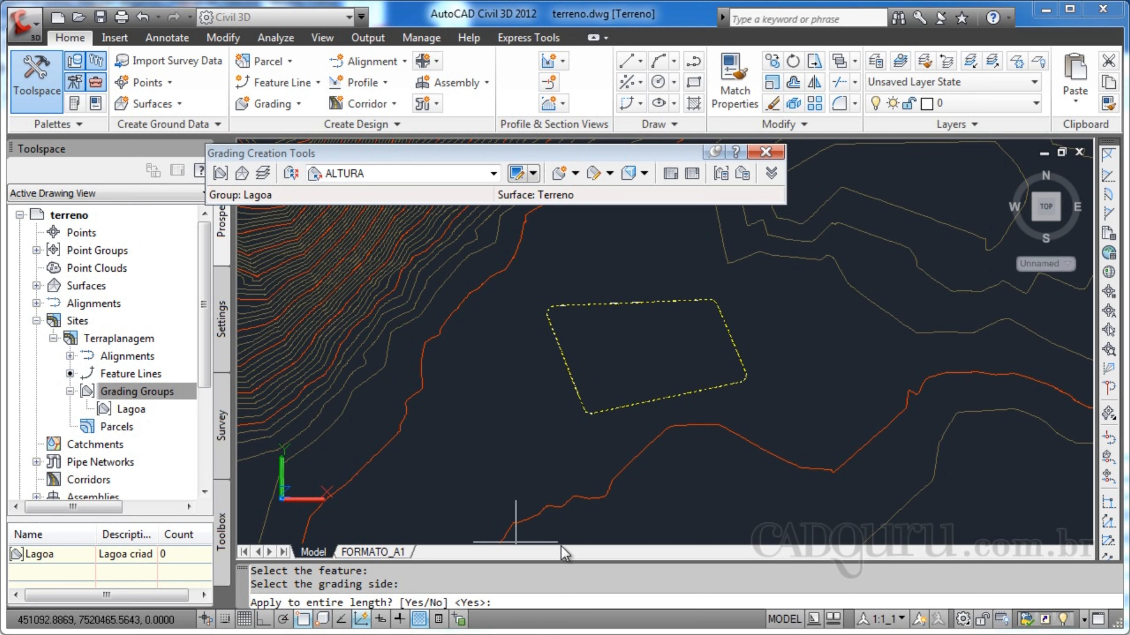
pyautogui.press('Return')
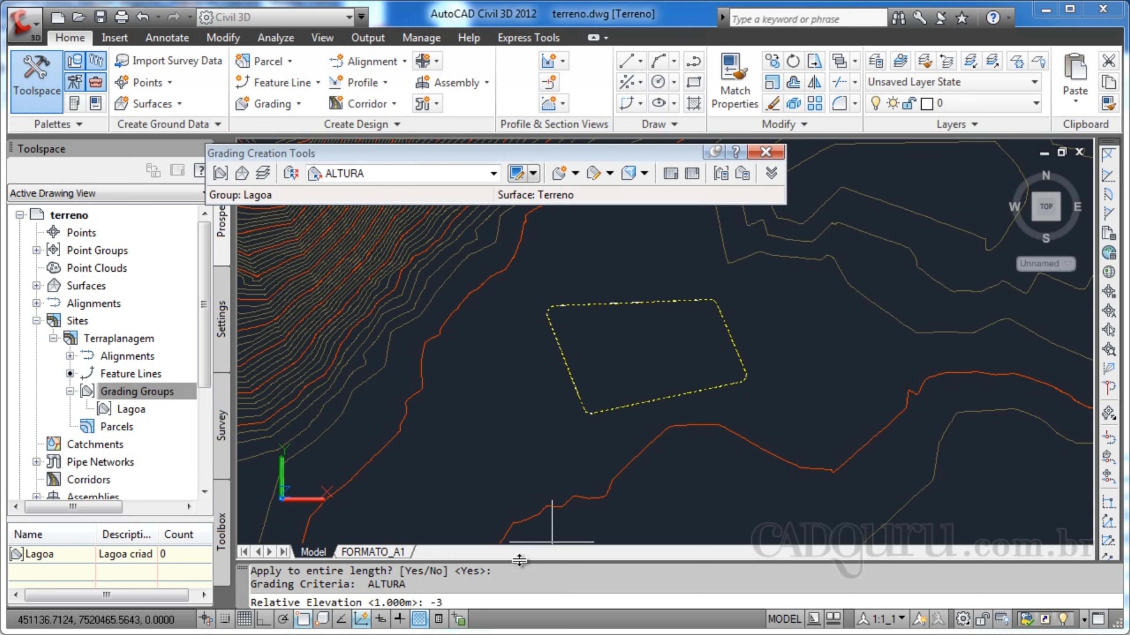
pyautogui.press('Return')
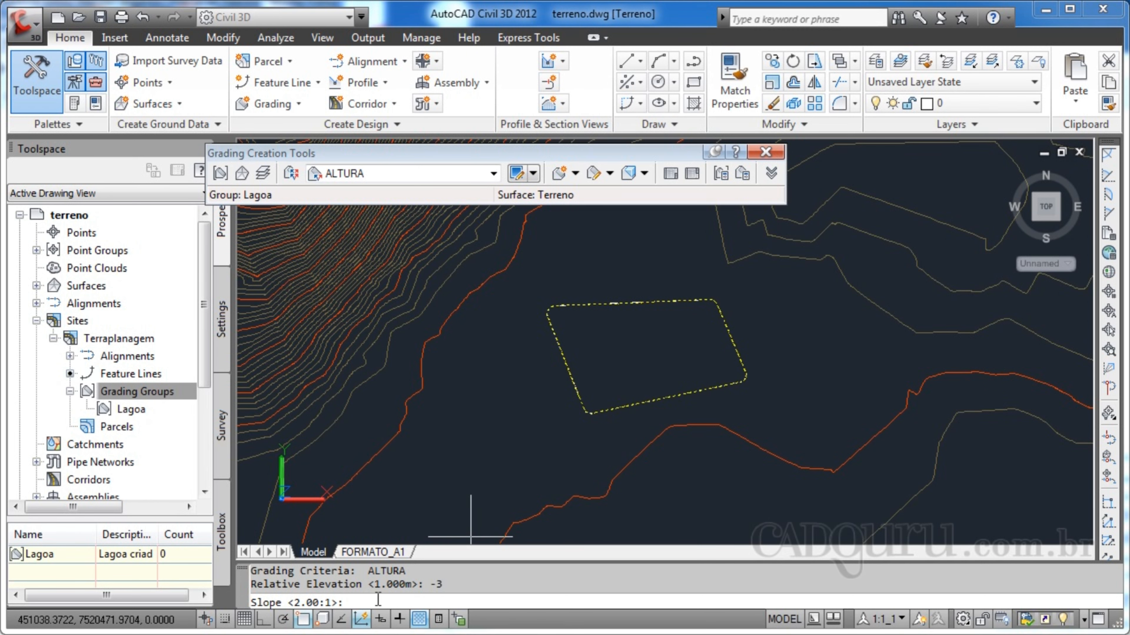
pyautogui.press('Return')
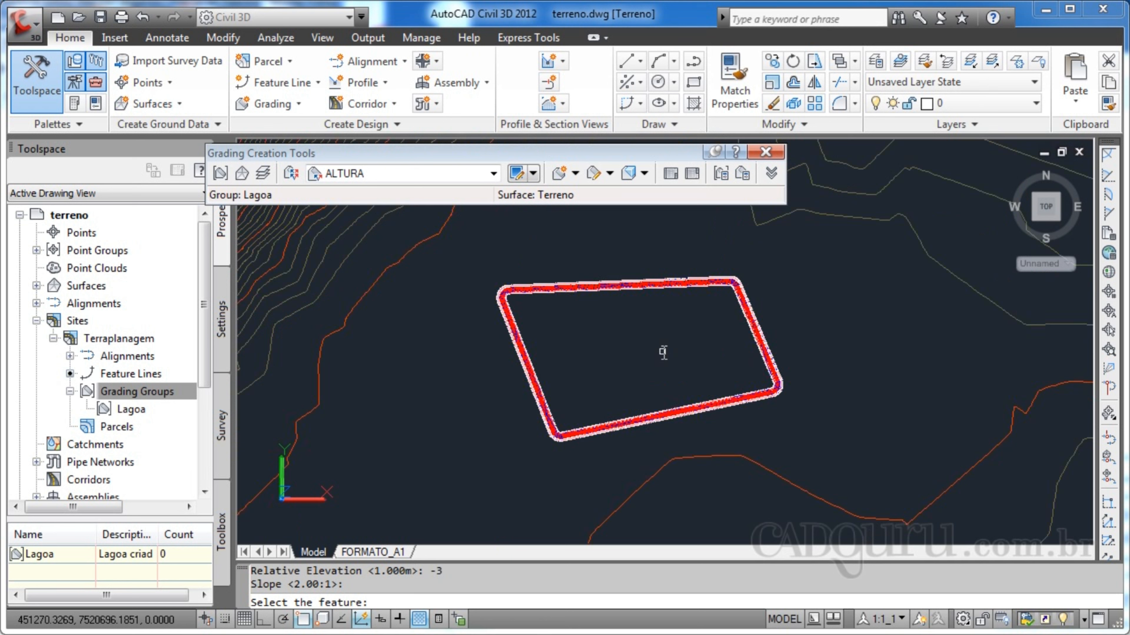
# Create an infill in the empty area enclosed by the new grading
pyautogui.scroll(5, 661, 351)
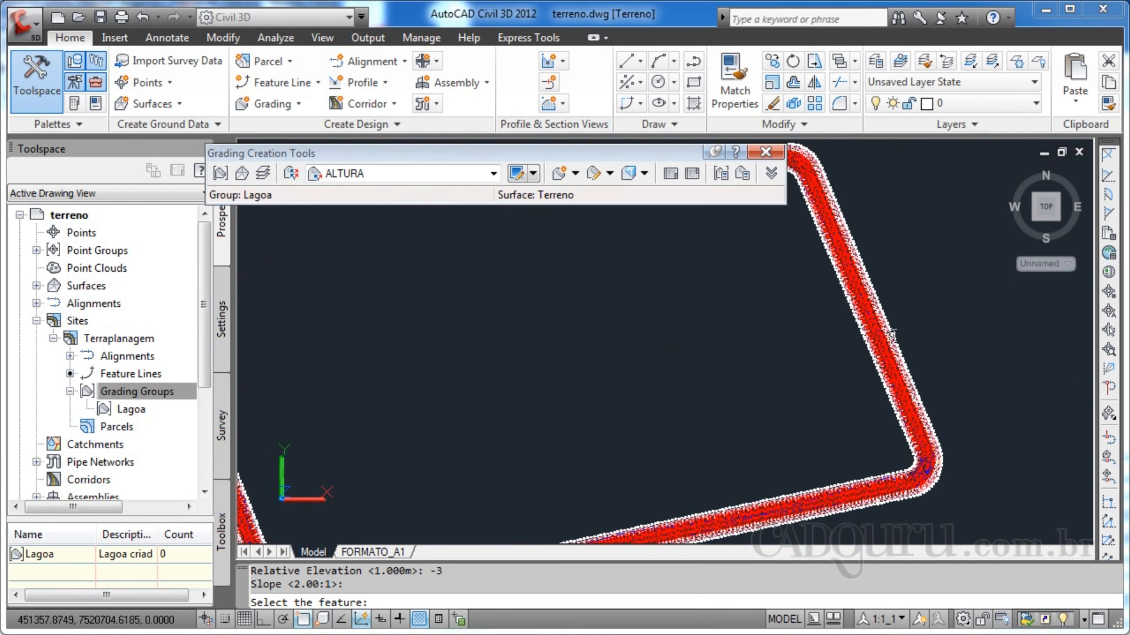
pyautogui.scroll(-4, 734, 376)
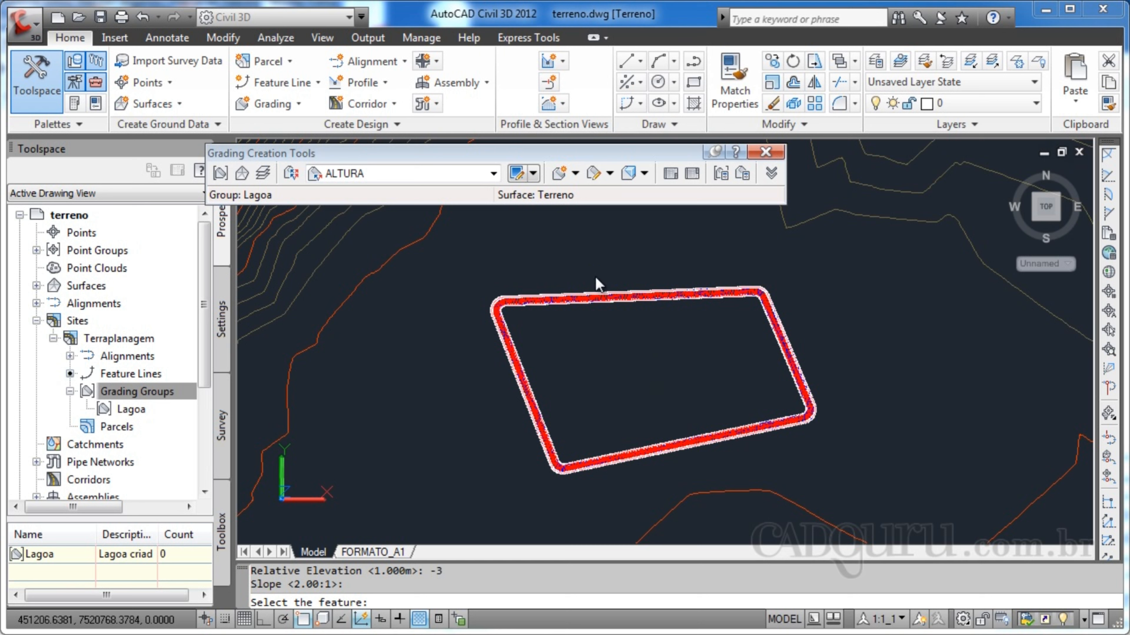
pyautogui.click(576, 173)
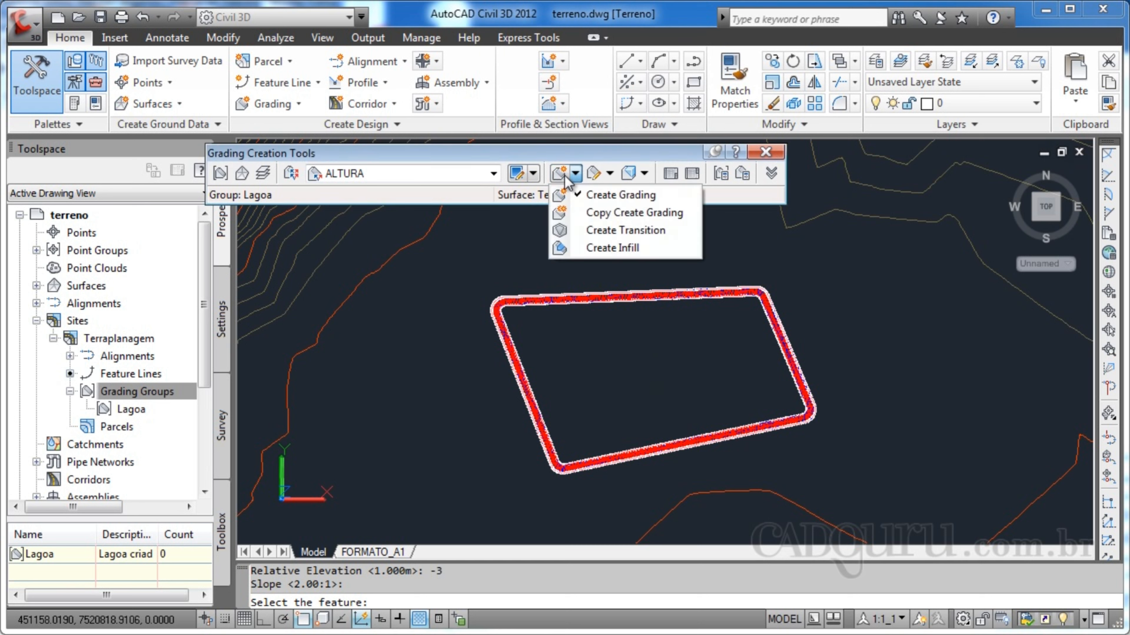
pyautogui.click(619, 248)
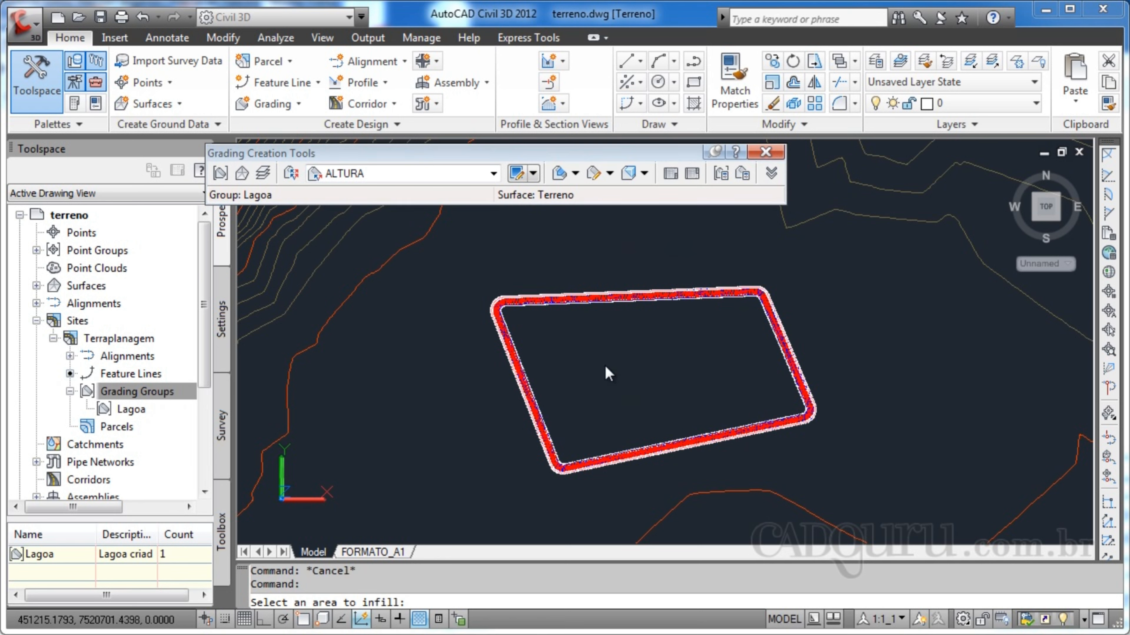
pyautogui.click(656, 374)
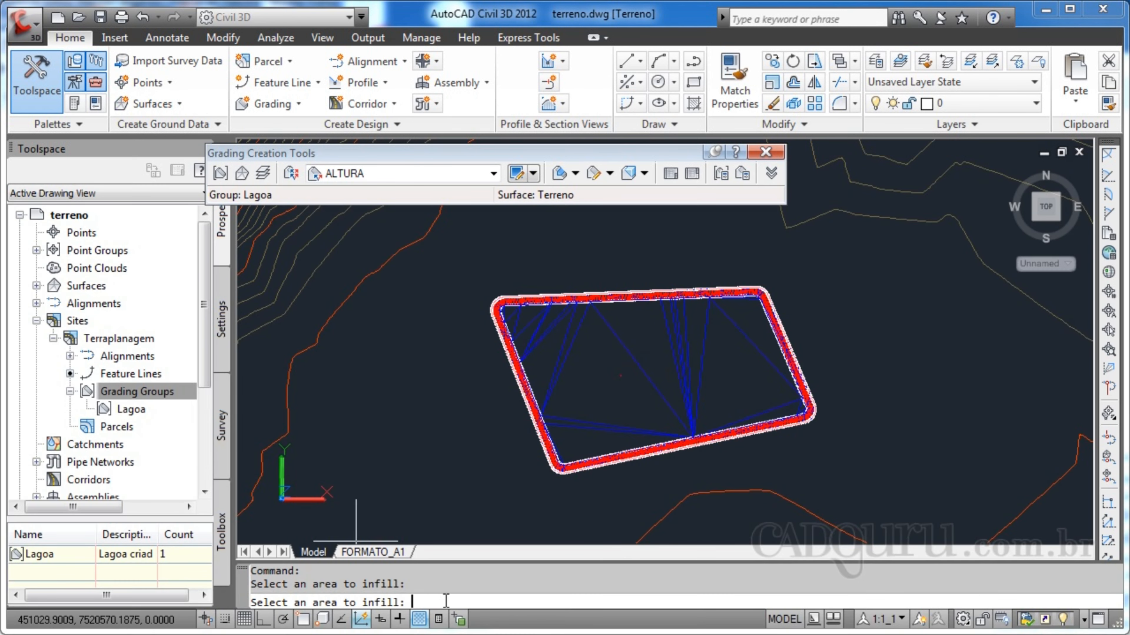
pyautogui.press('Return')
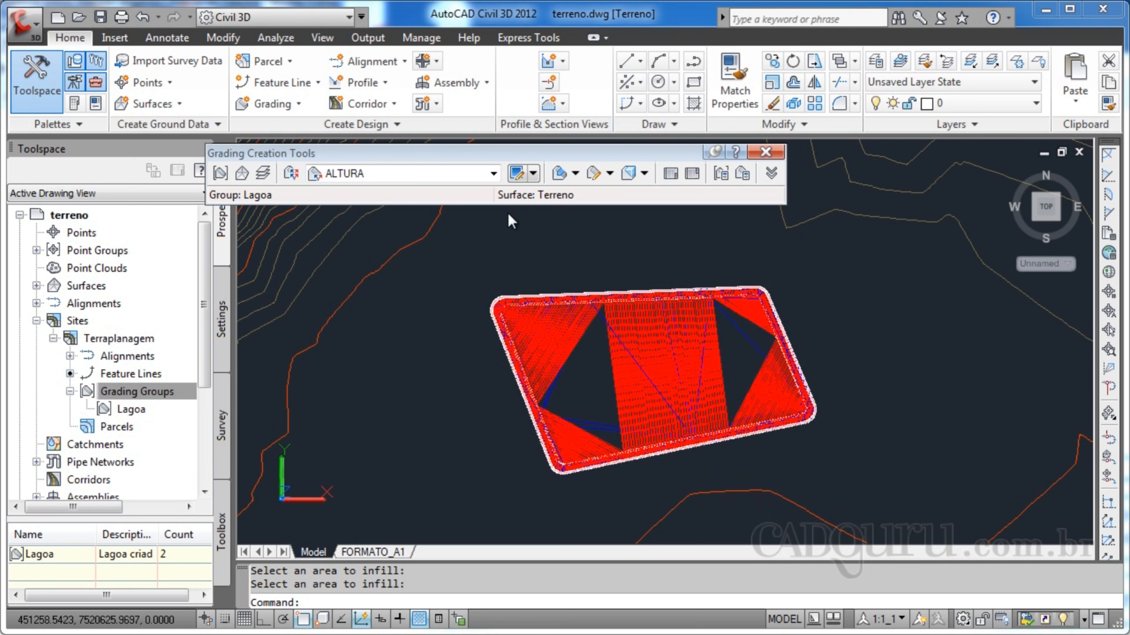
# Set the grading criteria to DISTÂNCIA and start creating a new grading in group Lagoa
pyautogui.click(493, 176)
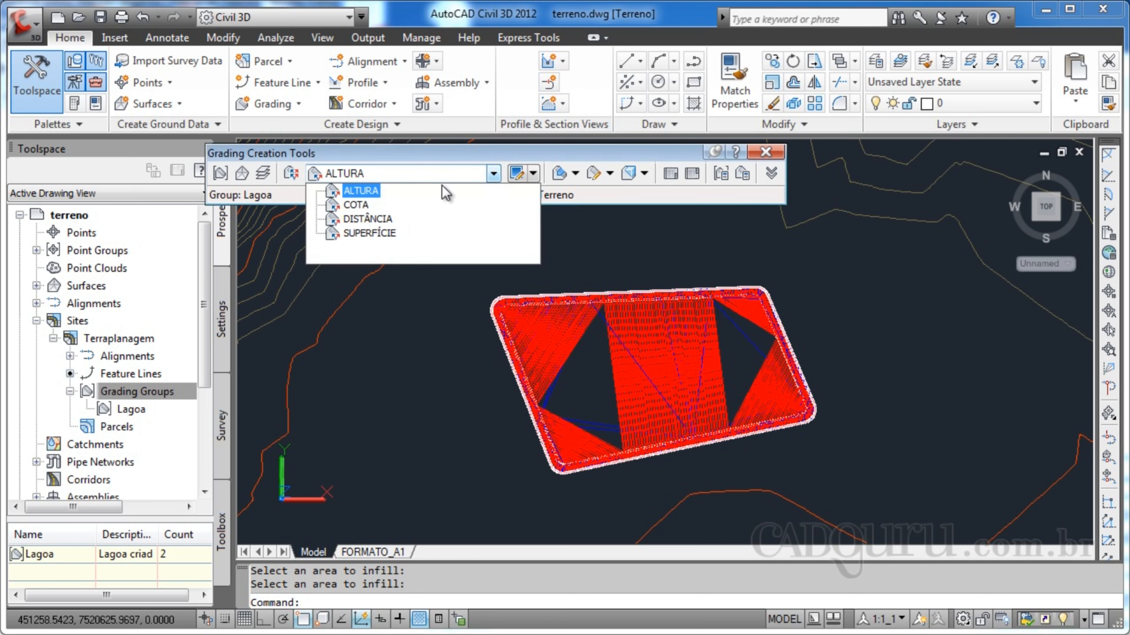
pyautogui.click(366, 221)
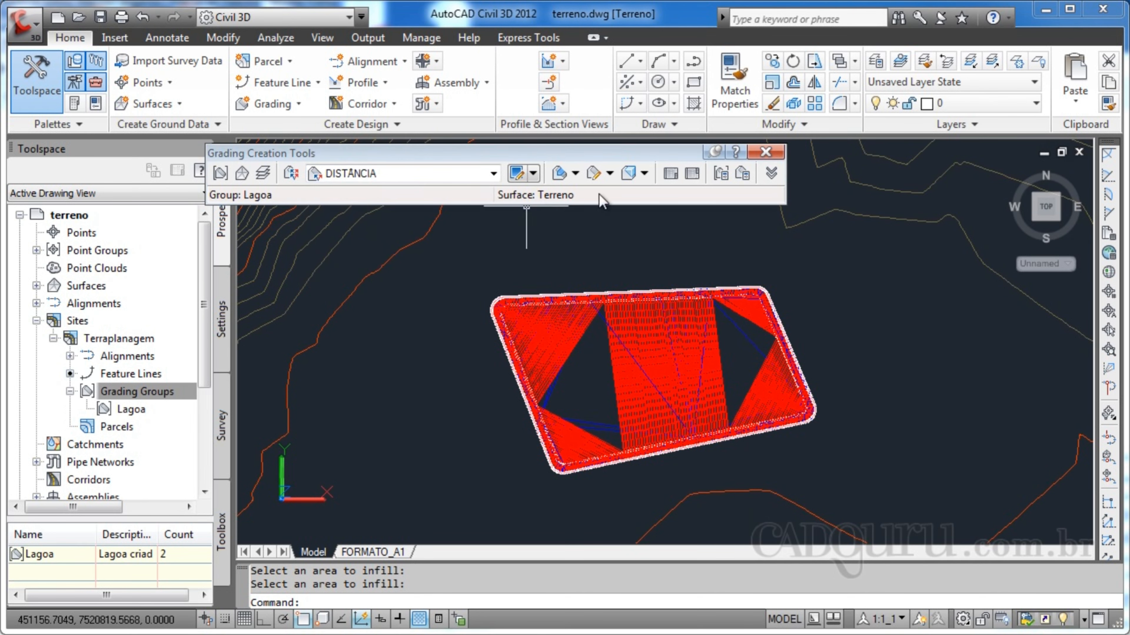
pyautogui.click(575, 173)
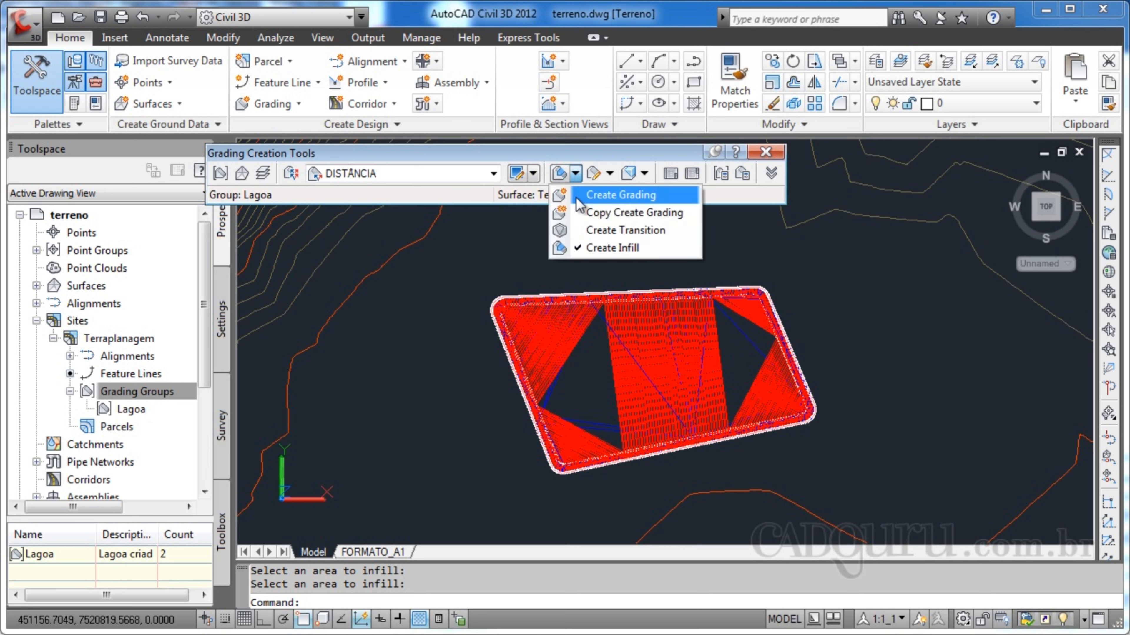
pyautogui.click(621, 195)
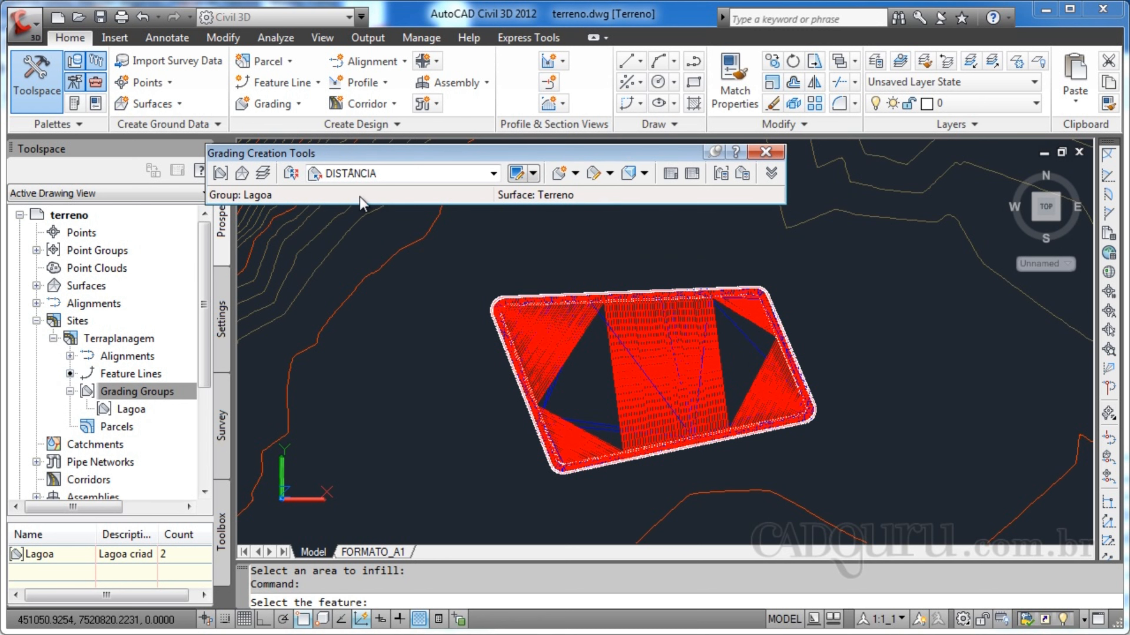
pyautogui.click(575, 177)
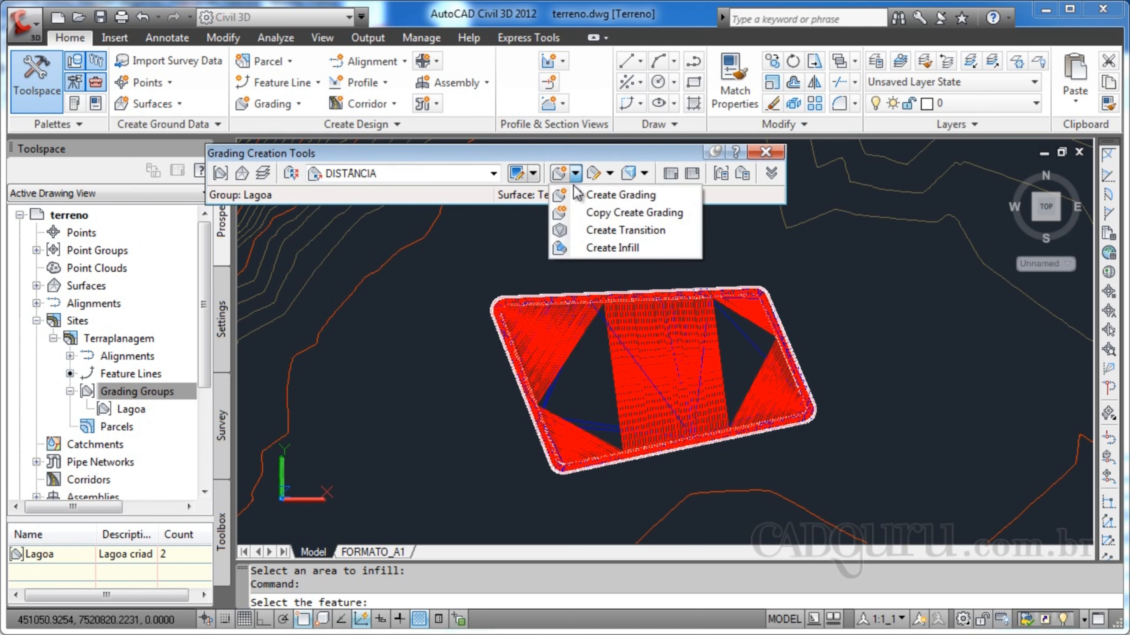
pyautogui.click(599, 196)
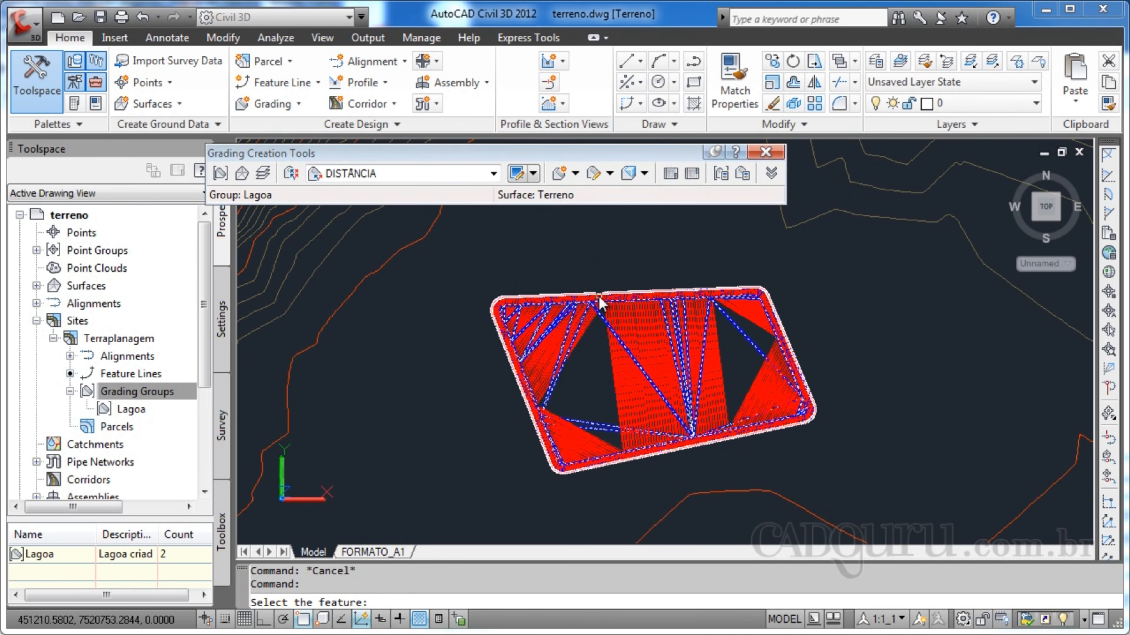
# Create a grading on the outer side of the pond's outer feature line, along its entire length, with distance 2 m and slope 2:1
pyautogui.scroll(10, 600, 304)
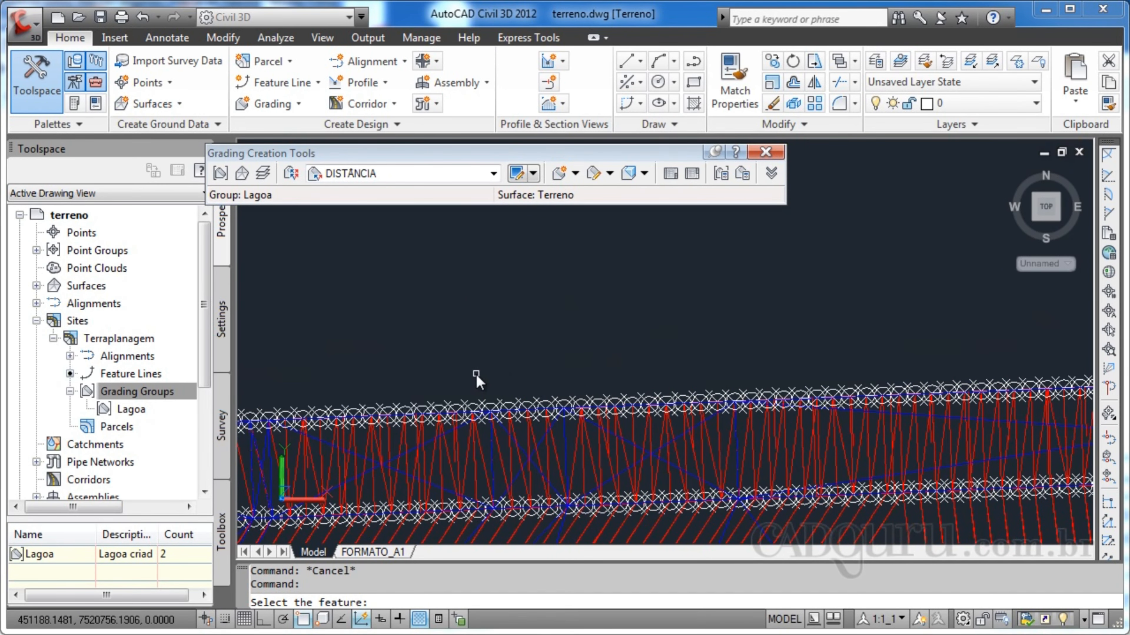
pyautogui.scroll(4, 475, 375)
pyautogui.moveTo(527, 426); pyautogui.dragTo(497, 357, button='middle')
pyautogui.scroll(10, 495, 359)
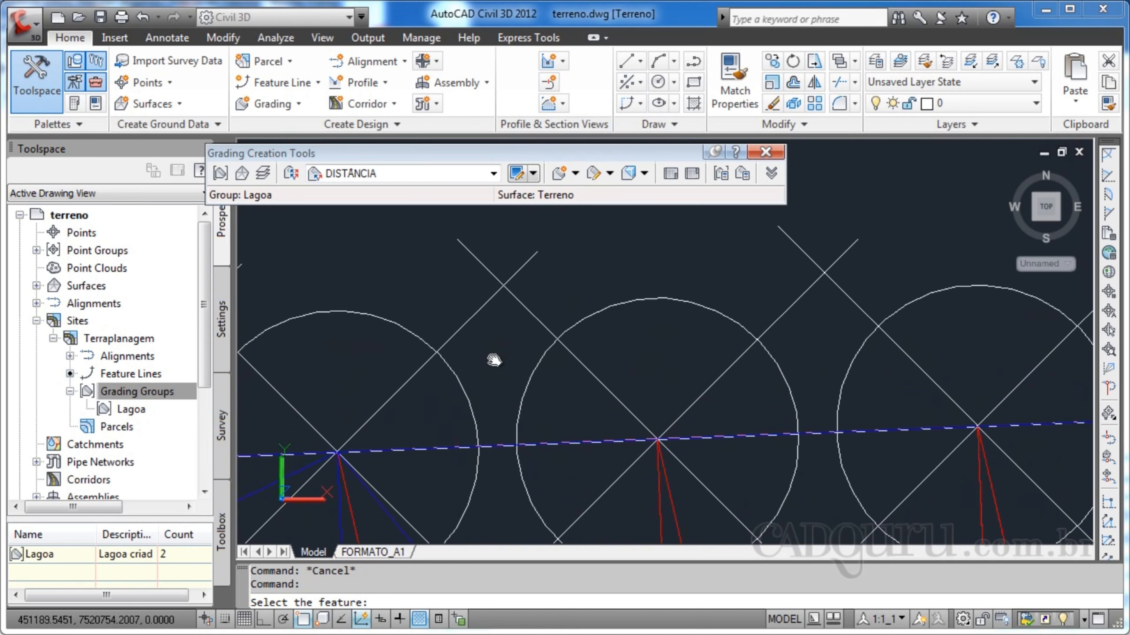
pyautogui.scroll(2, 494, 360)
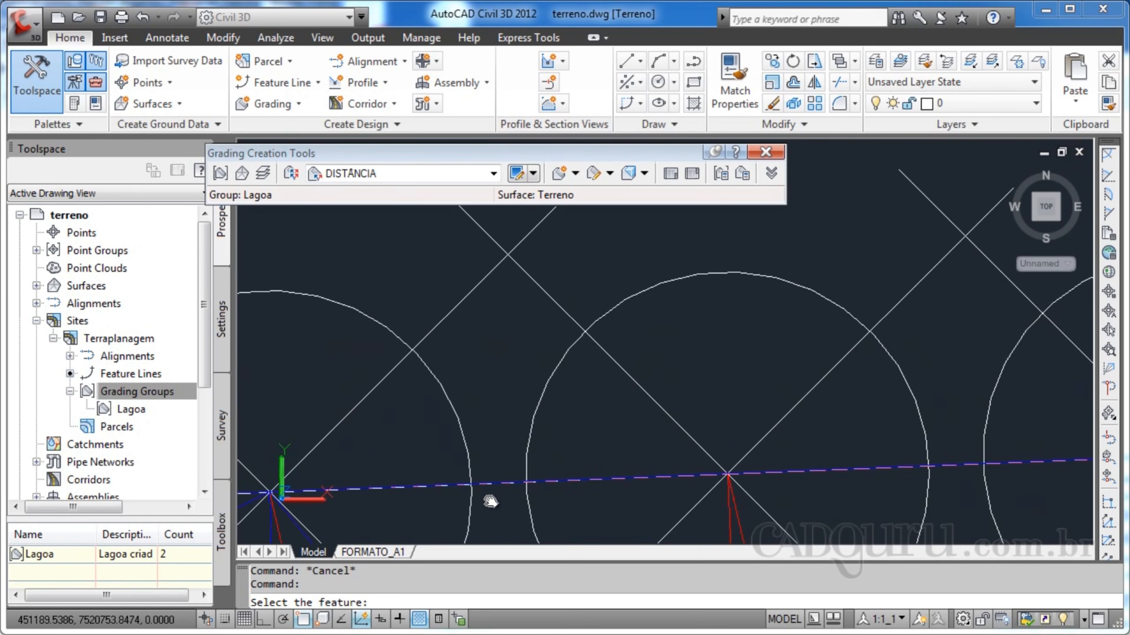
pyautogui.click(491, 484)
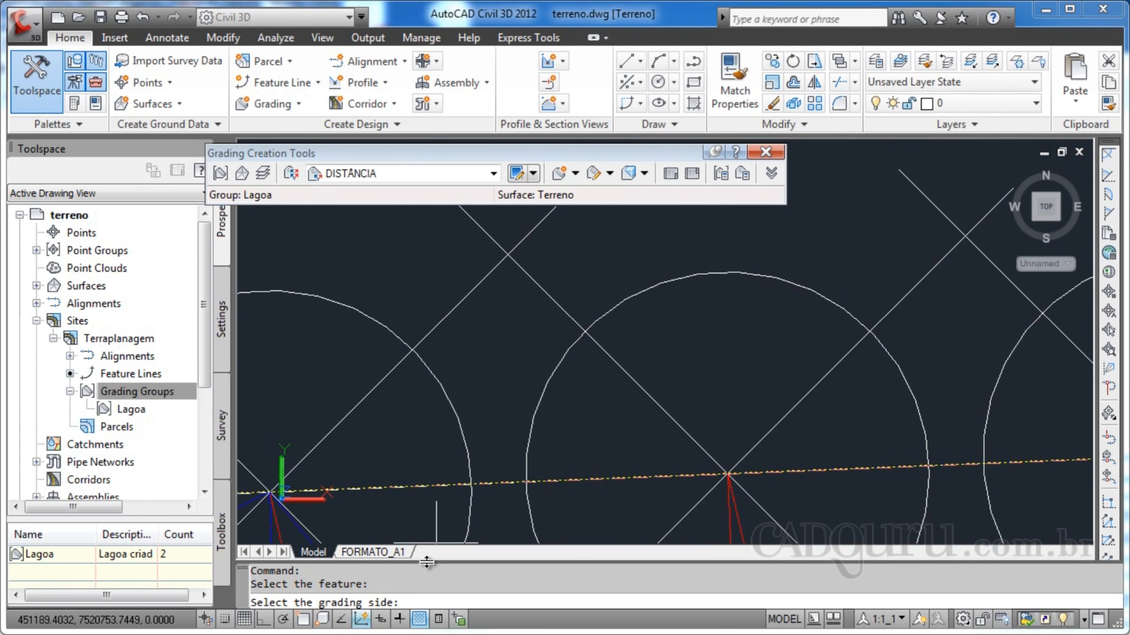
pyautogui.scroll(-6, 450, 530)
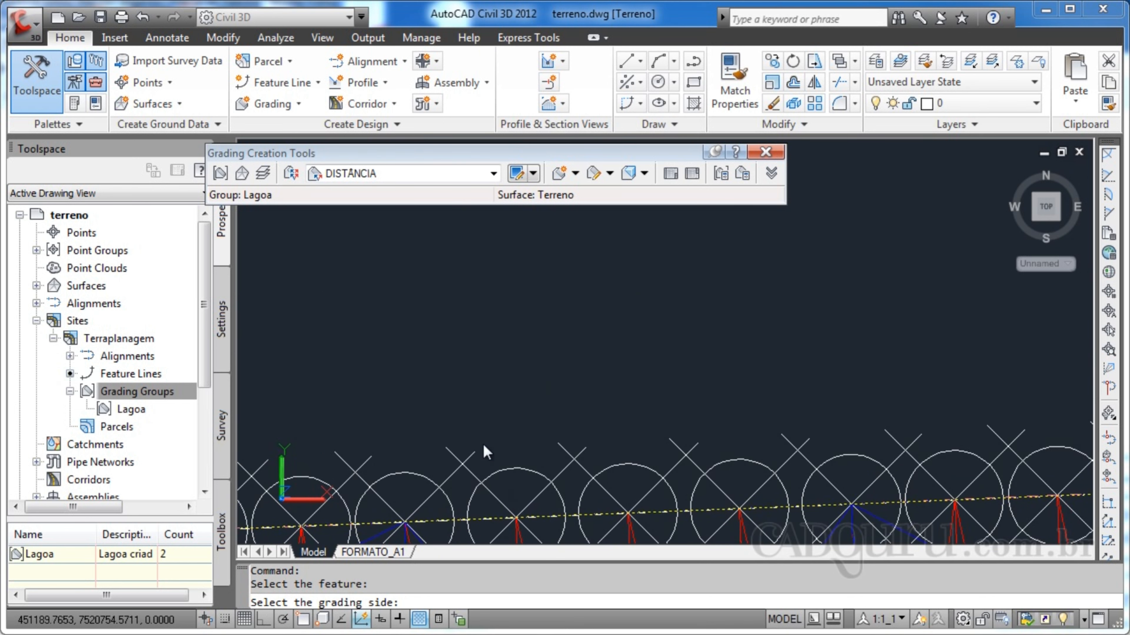
pyautogui.click(485, 392)
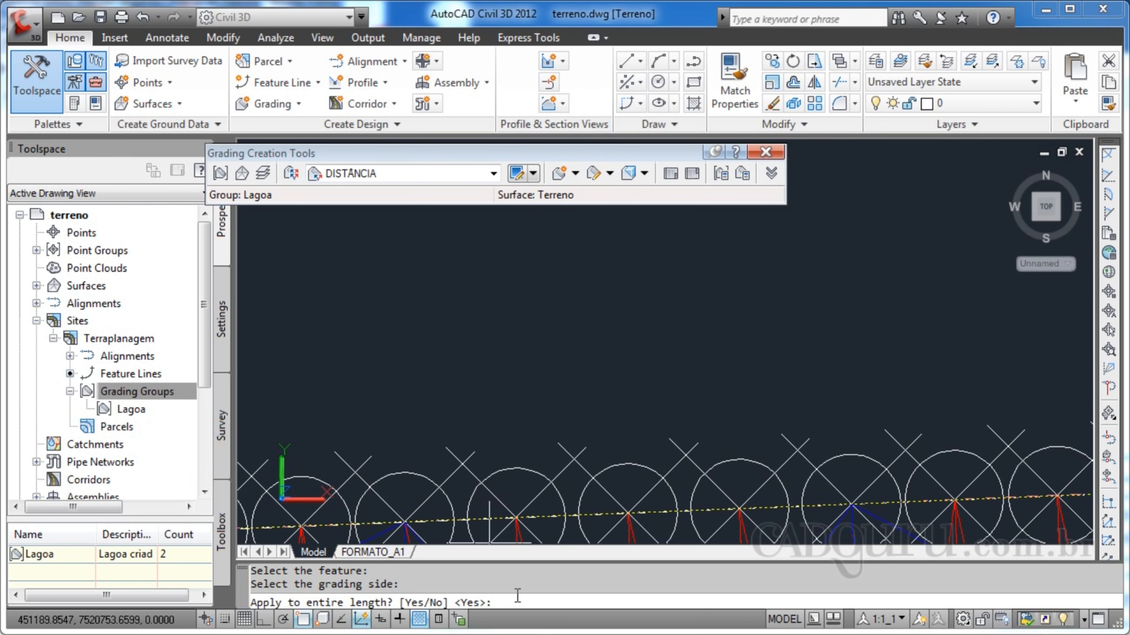
pyautogui.press('Return')
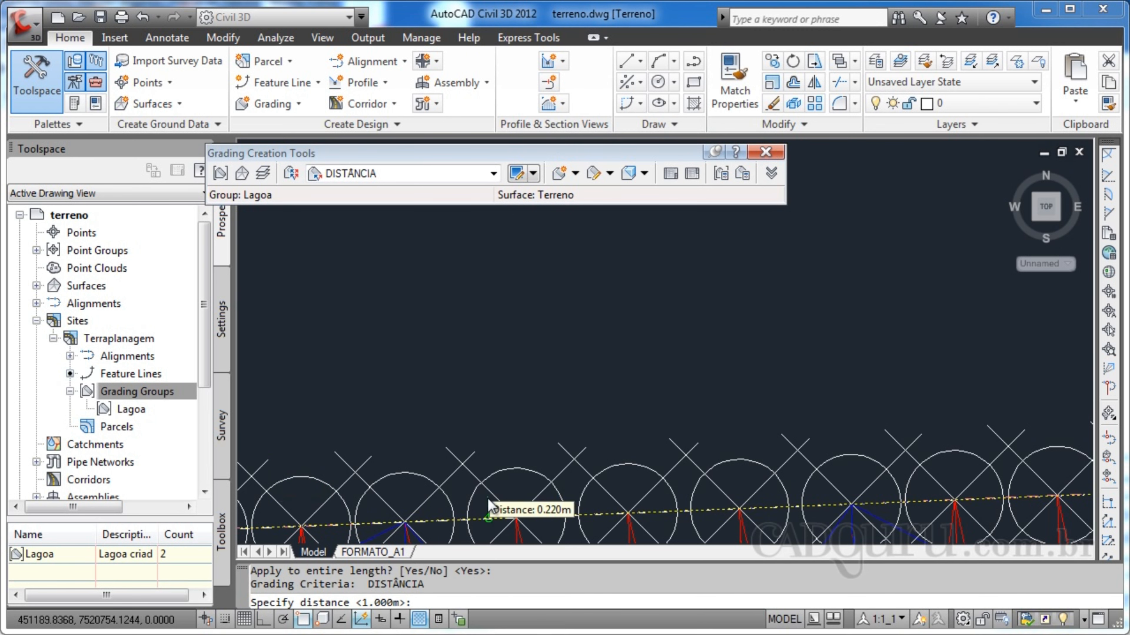
pyautogui.scroll(-4, 475, 490)
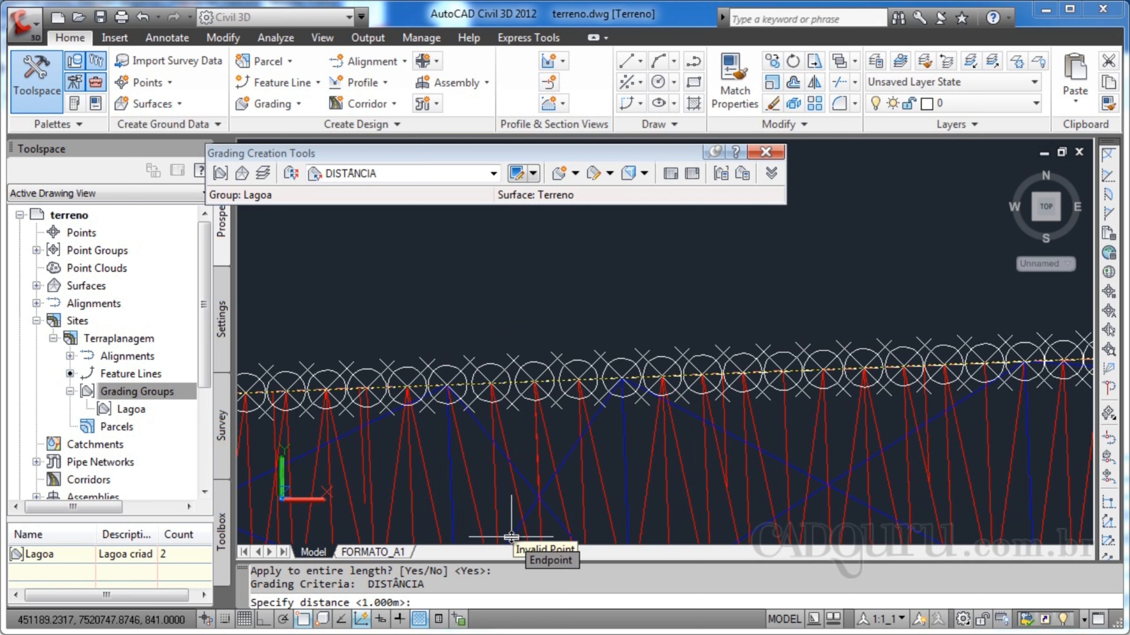
pyautogui.write('2')
pyautogui.press('Return')
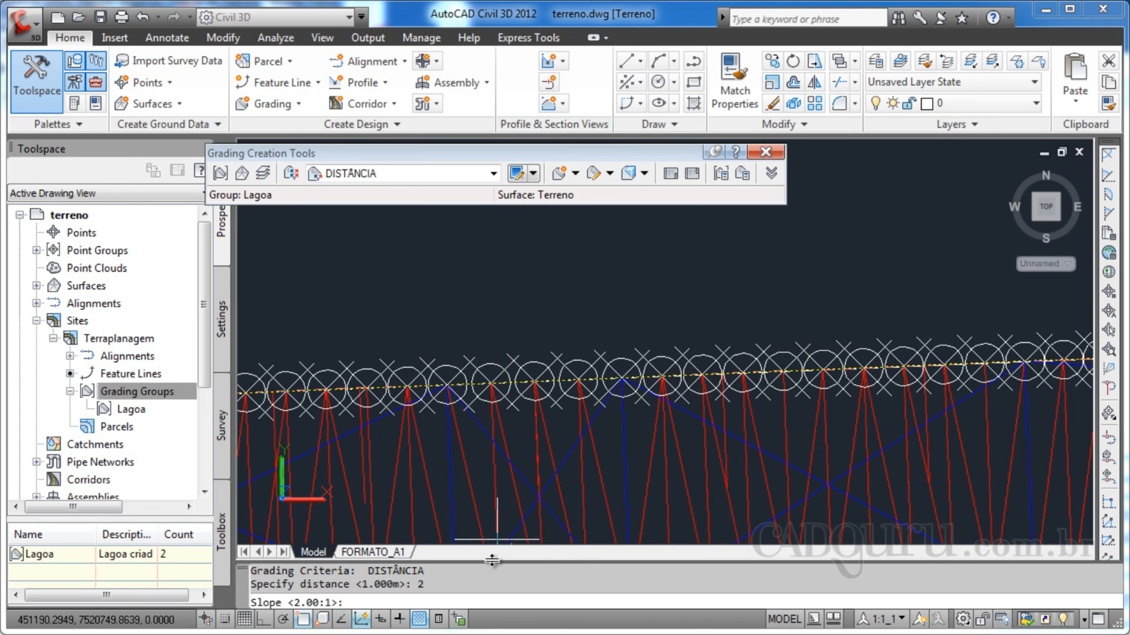
pyautogui.press('Return')
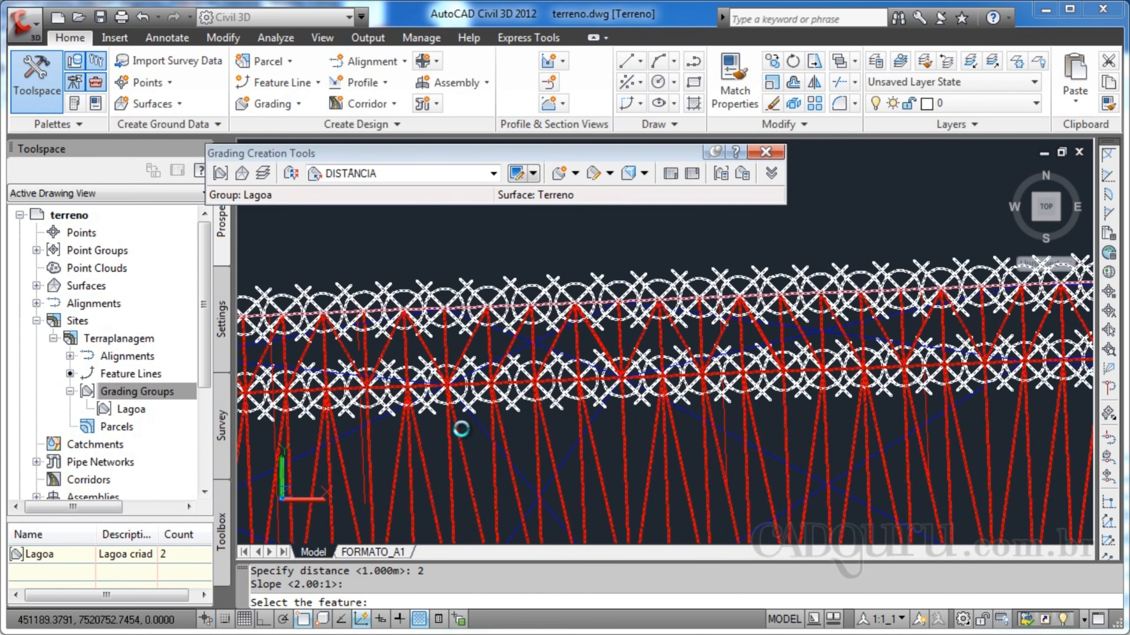
pyautogui.scroll(-5, 515, 412)
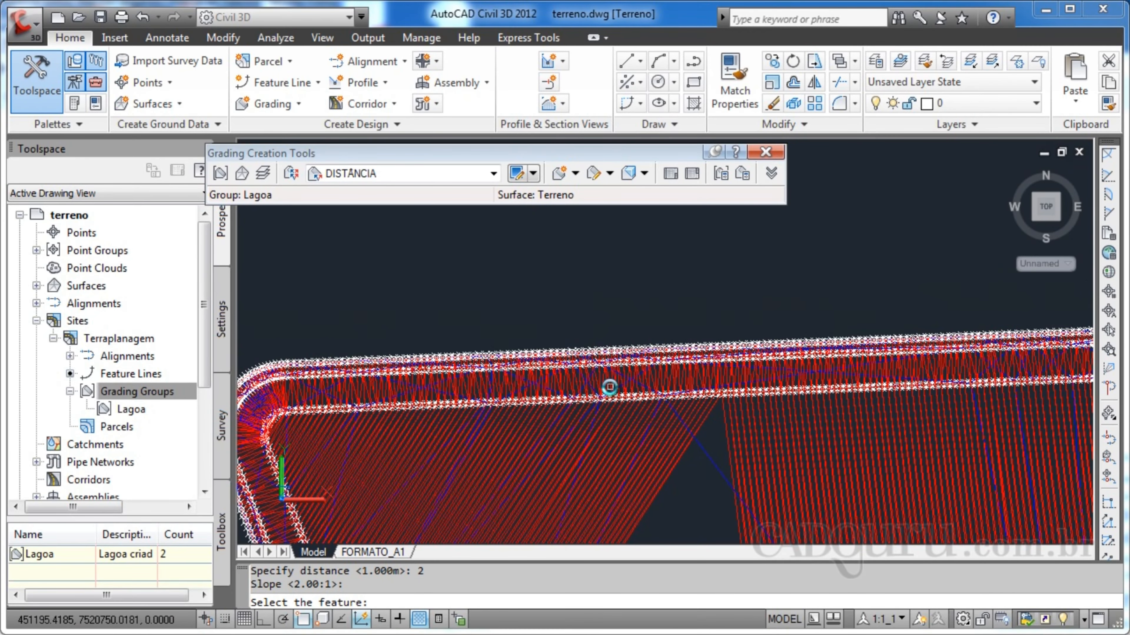
pyautogui.scroll(-4, 534, 378)
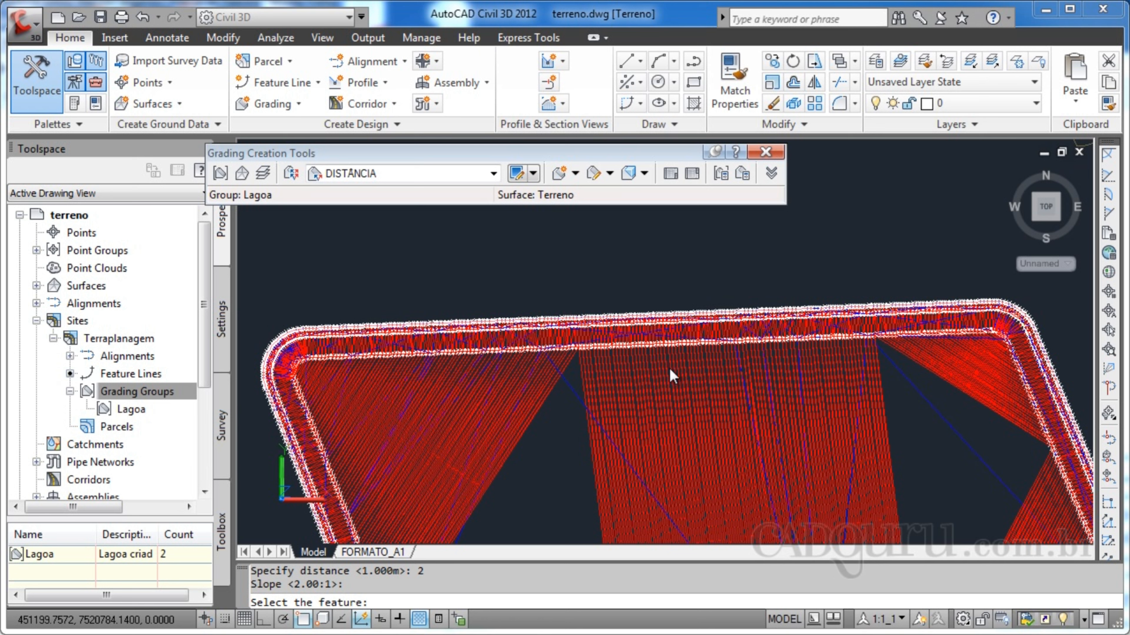
# Confirm Terreno as the target surface, set the grading criteria to SUPERFÍCIE and start creating a new grading
pyautogui.click(240, 178)
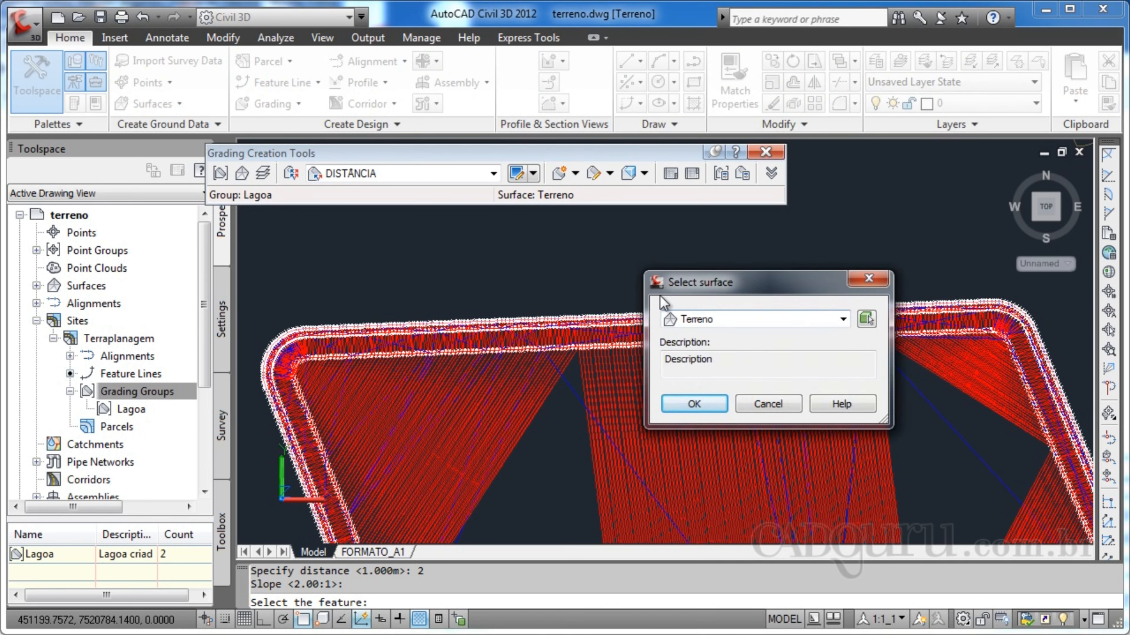
pyautogui.click(694, 404)
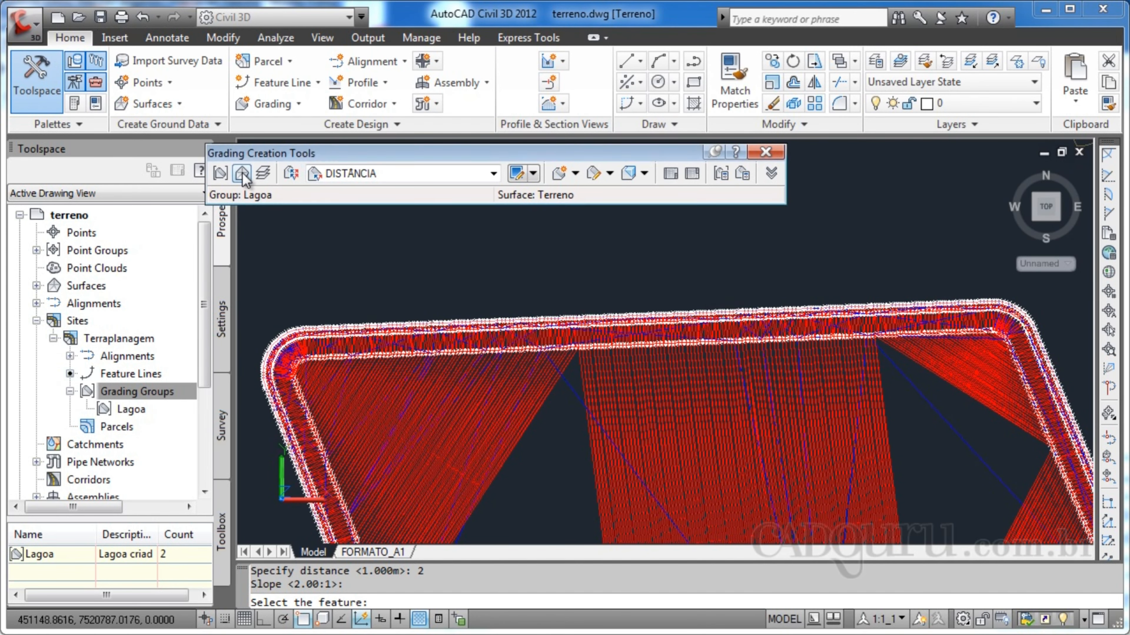
pyautogui.click(493, 173)
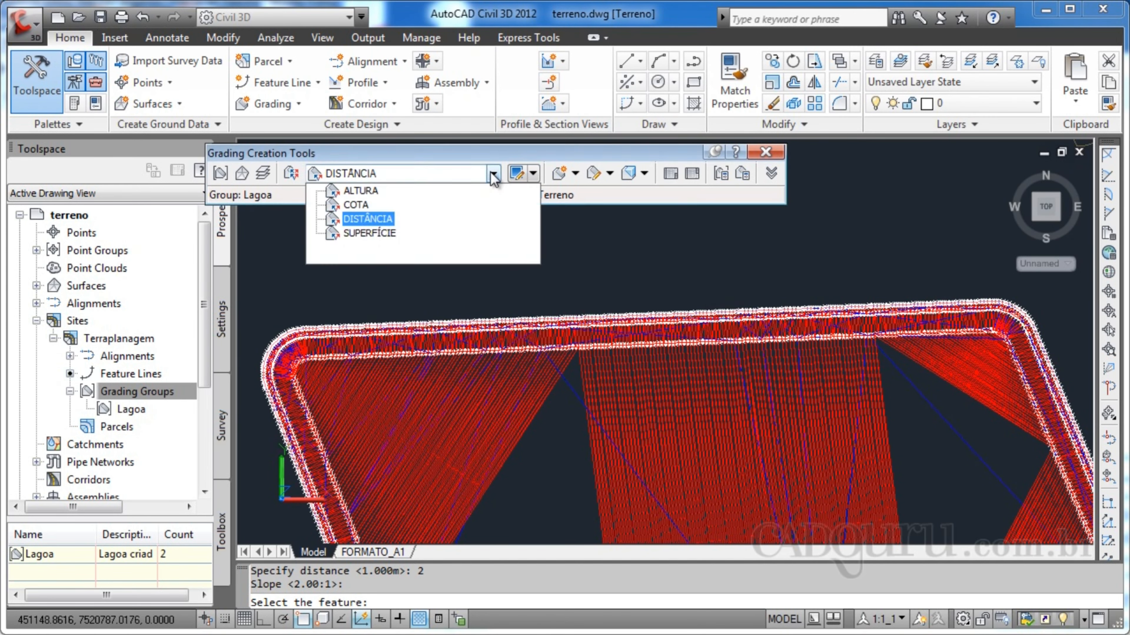
pyautogui.click(362, 233)
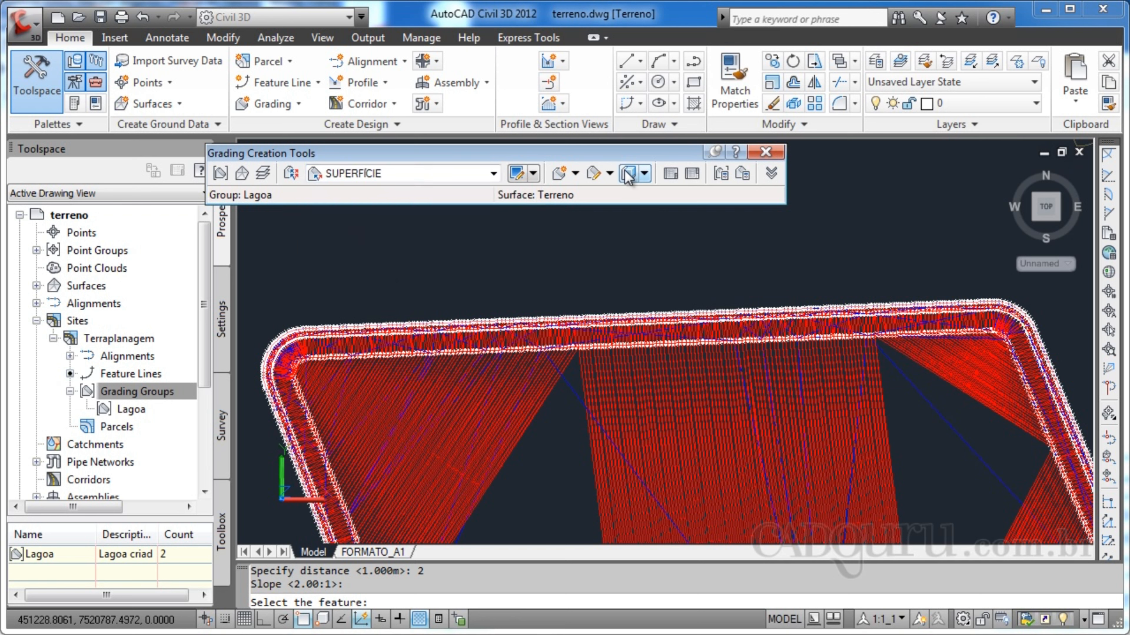
pyautogui.click(576, 173)
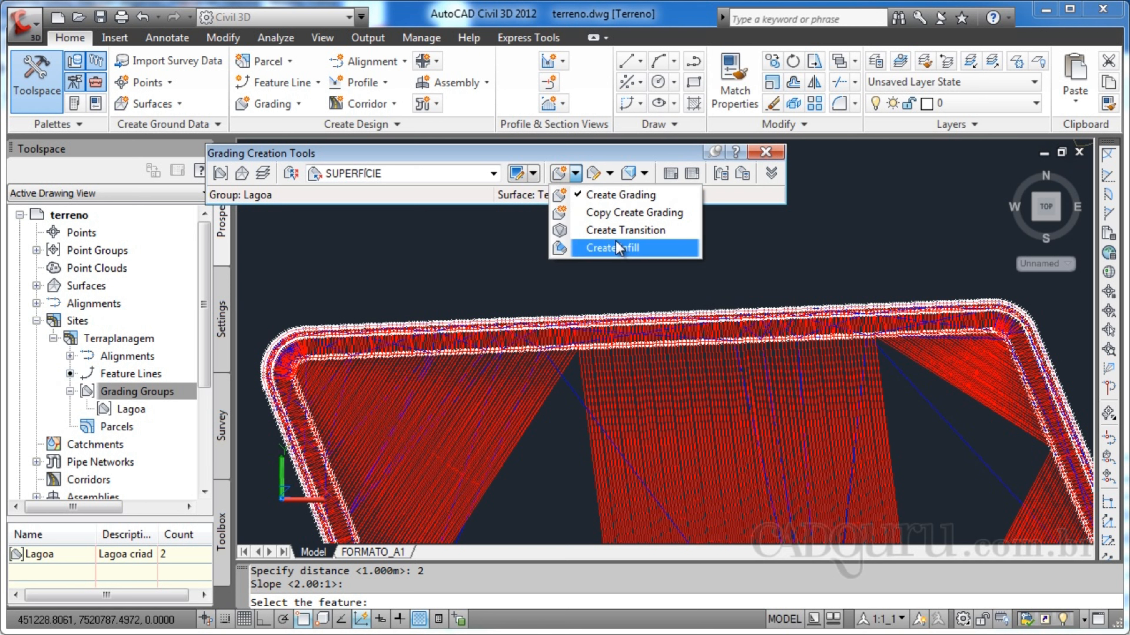
pyautogui.click(612, 196)
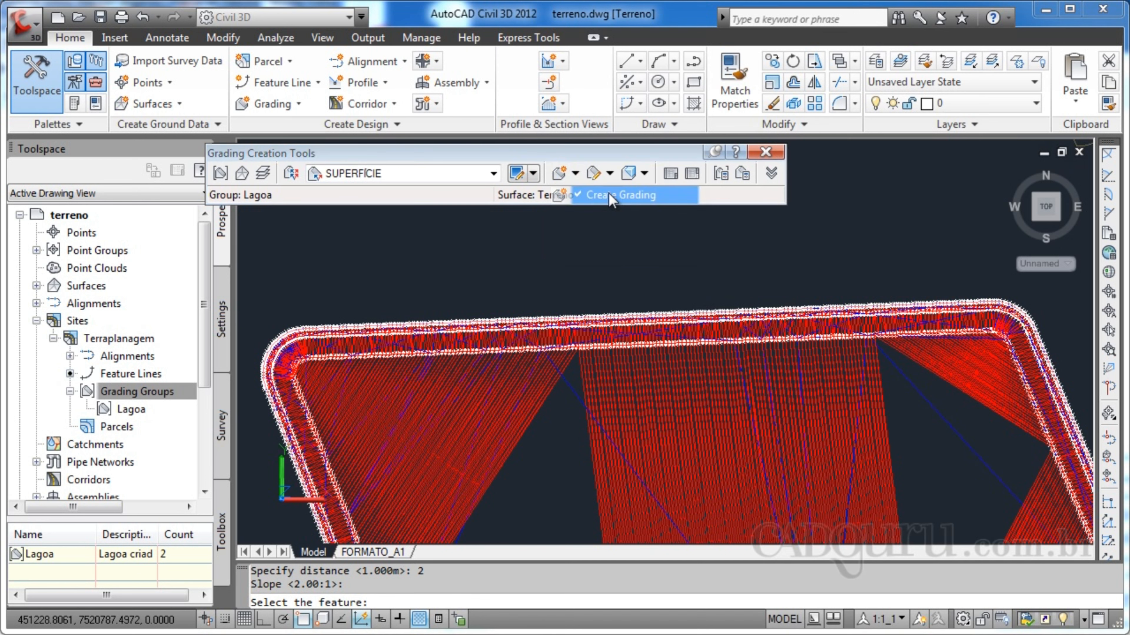
pyautogui.press('Escape')
pyautogui.press('Escape')
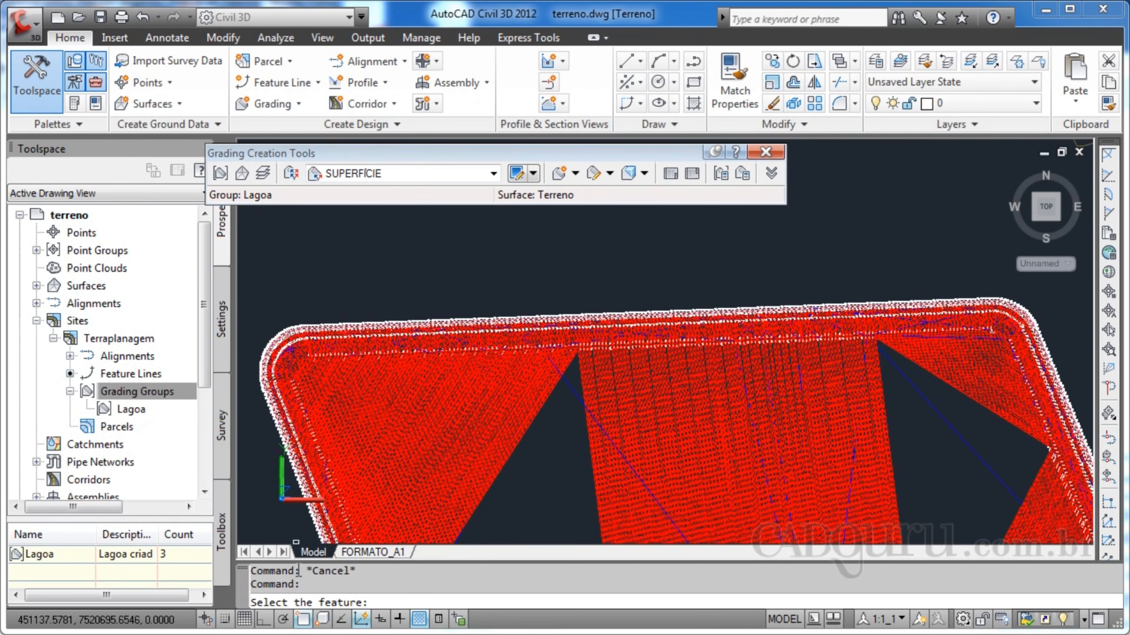
# Grade the pond's outermost edge to surface Terreno along its entire length with 2:1 cut and fill slopes, and close the Grading Creation Tools
pyautogui.scroll(5, 591, 352)
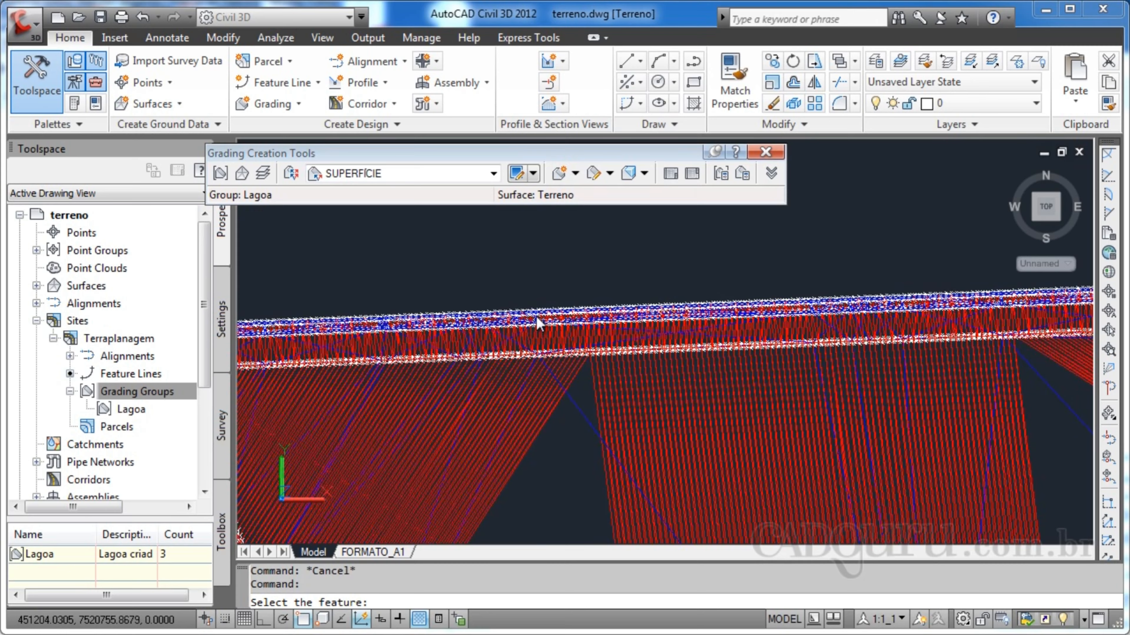
pyautogui.scroll(6, 536, 316)
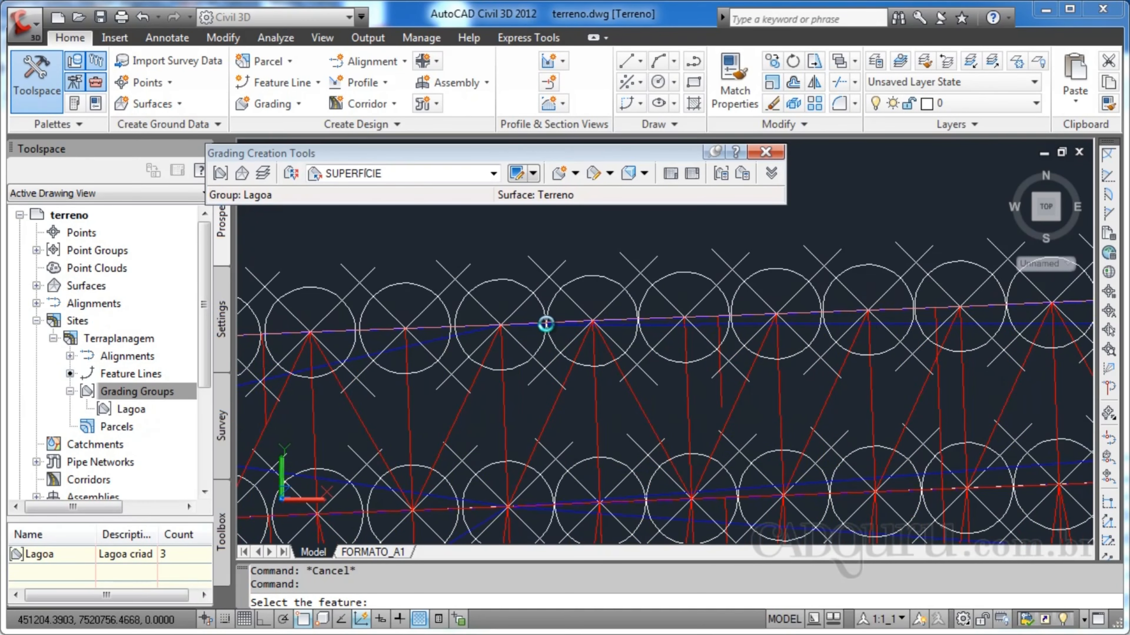
pyautogui.click(569, 320)
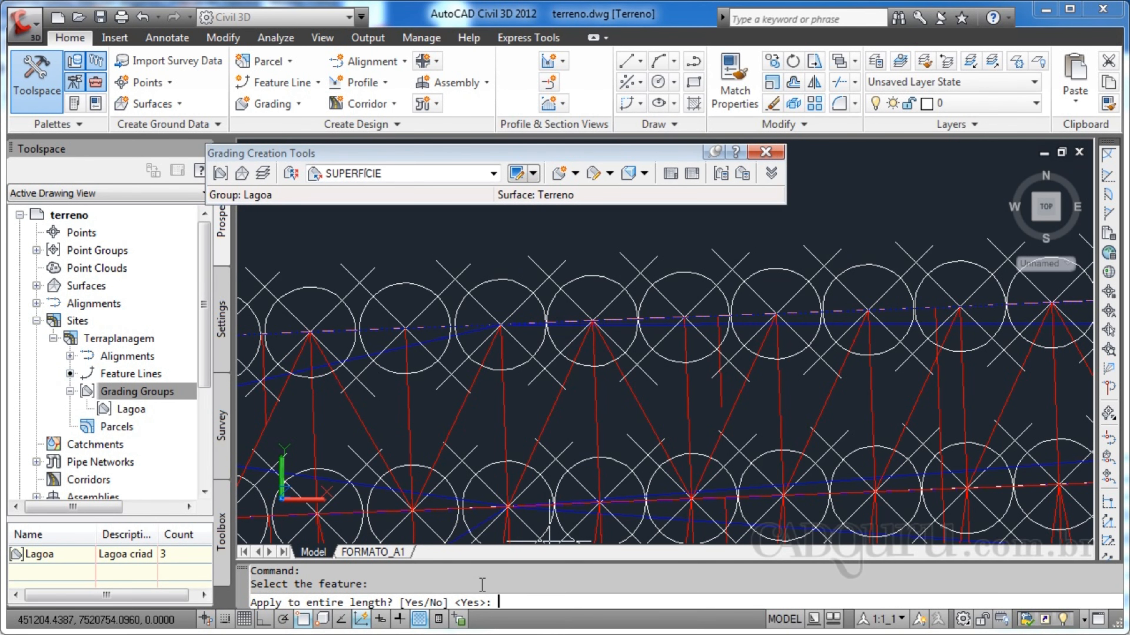
pyautogui.press('Return')
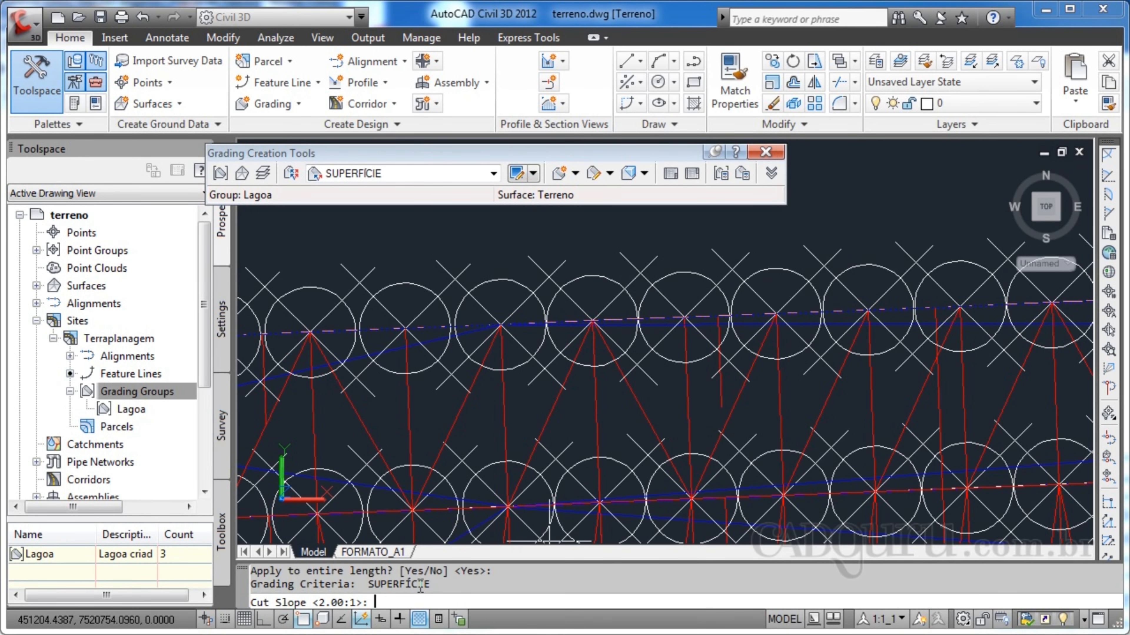
pyautogui.scroll(-2, 471, 539)
pyautogui.scroll(-1, 488, 350)
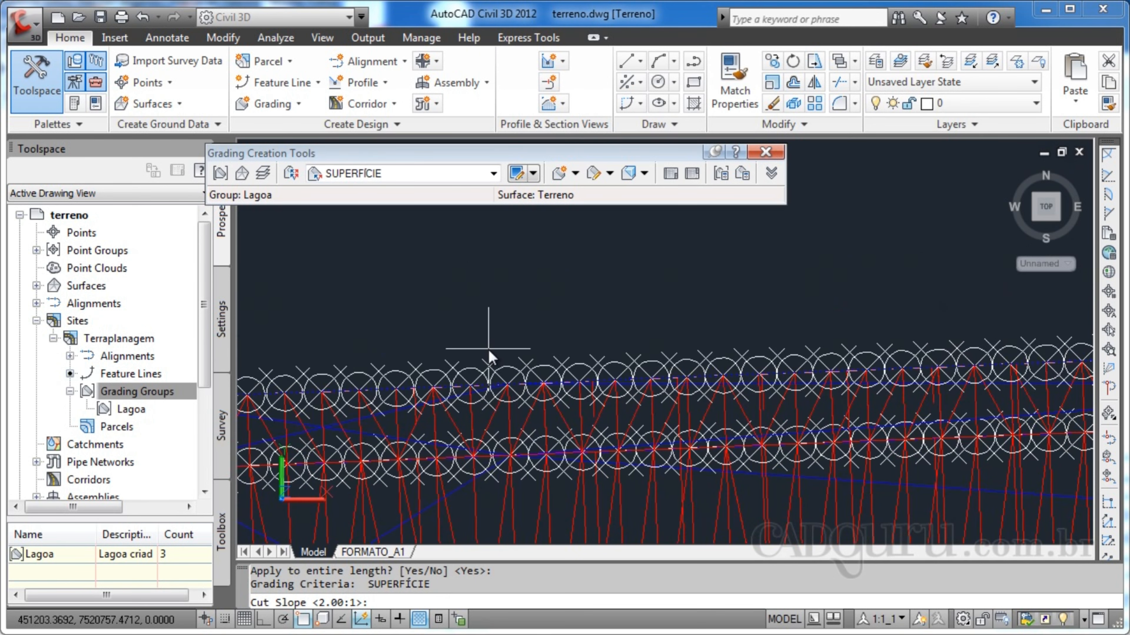
pyautogui.scroll(-1, 486, 323)
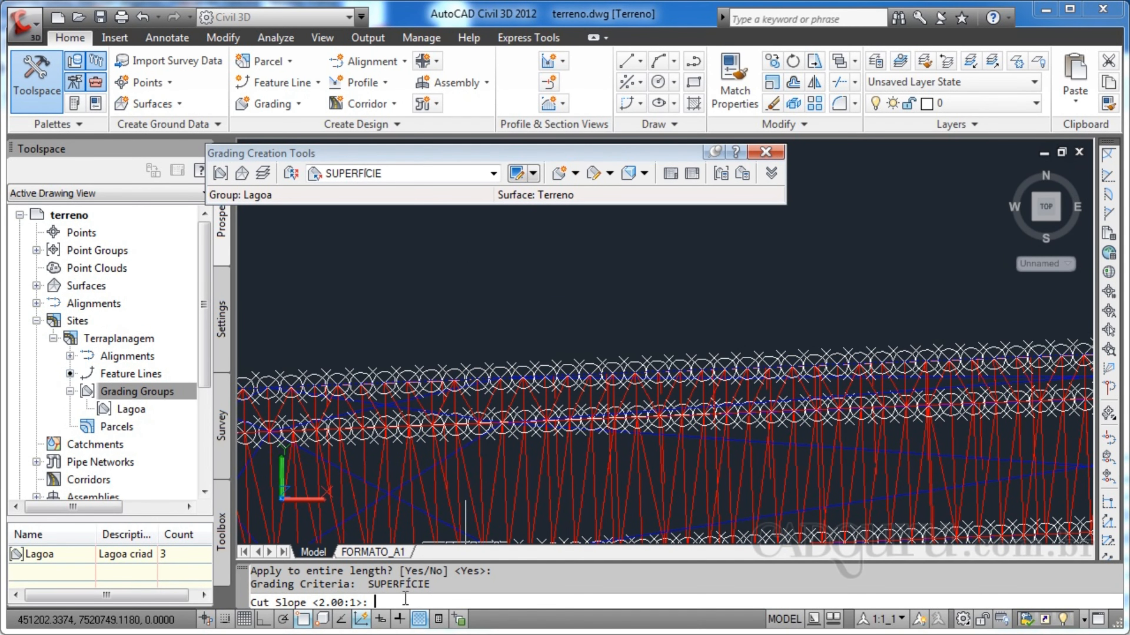
pyautogui.press('Return')
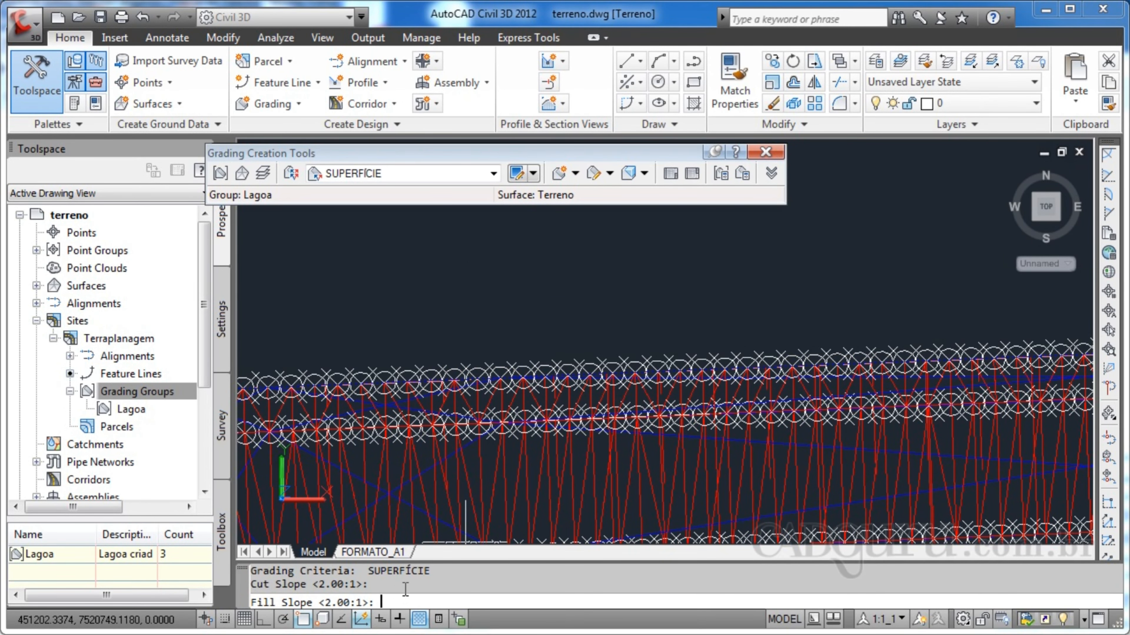
pyautogui.press('Return')
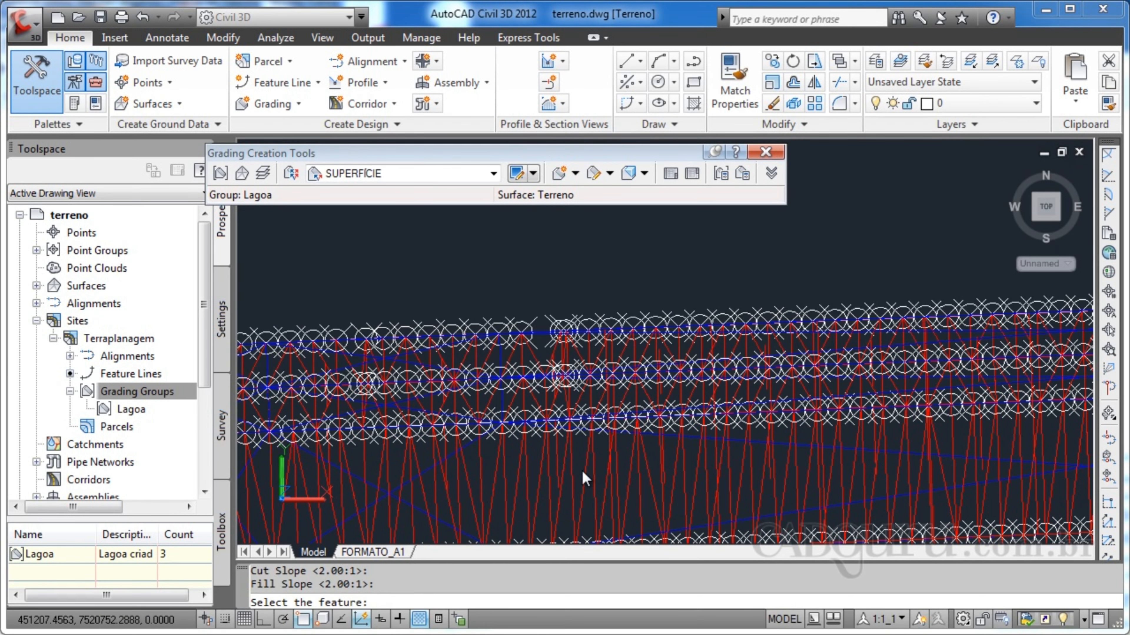
pyautogui.scroll(-5, 657, 468)
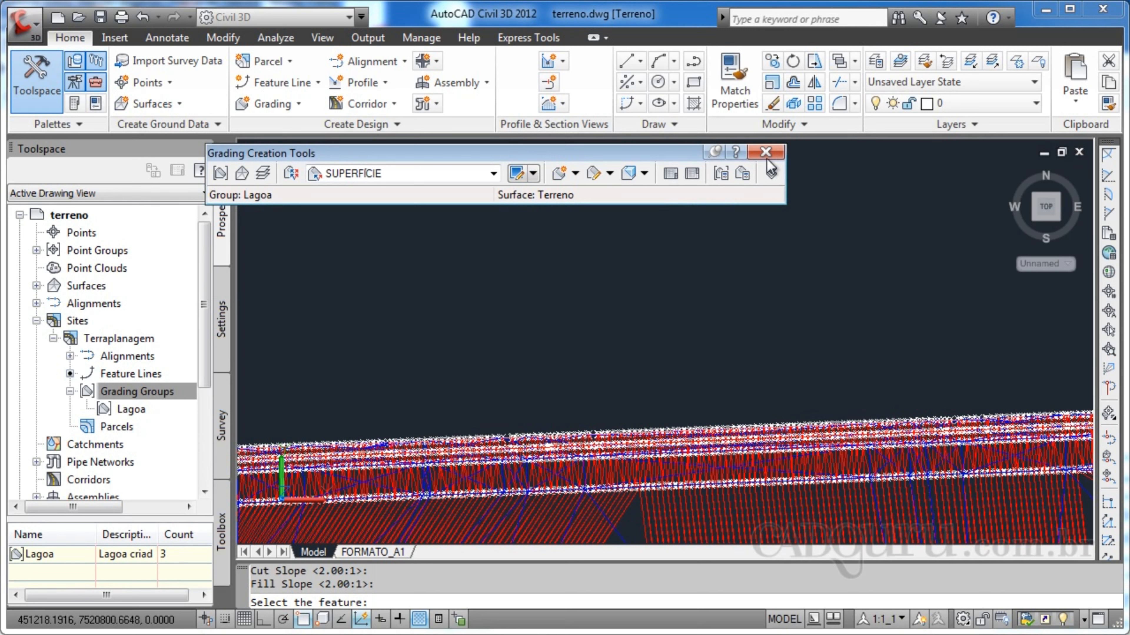
pyautogui.click(766, 152)
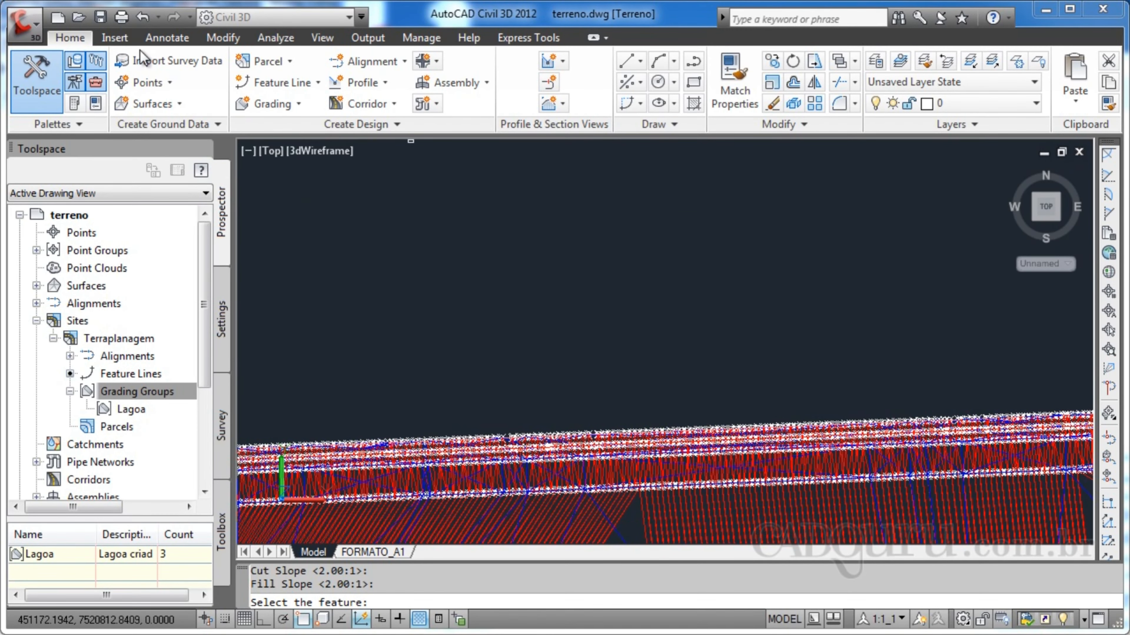
# Orbit around the graded pond to examine its slopes, berm and bottom in 3D
pyautogui.click(322, 38)
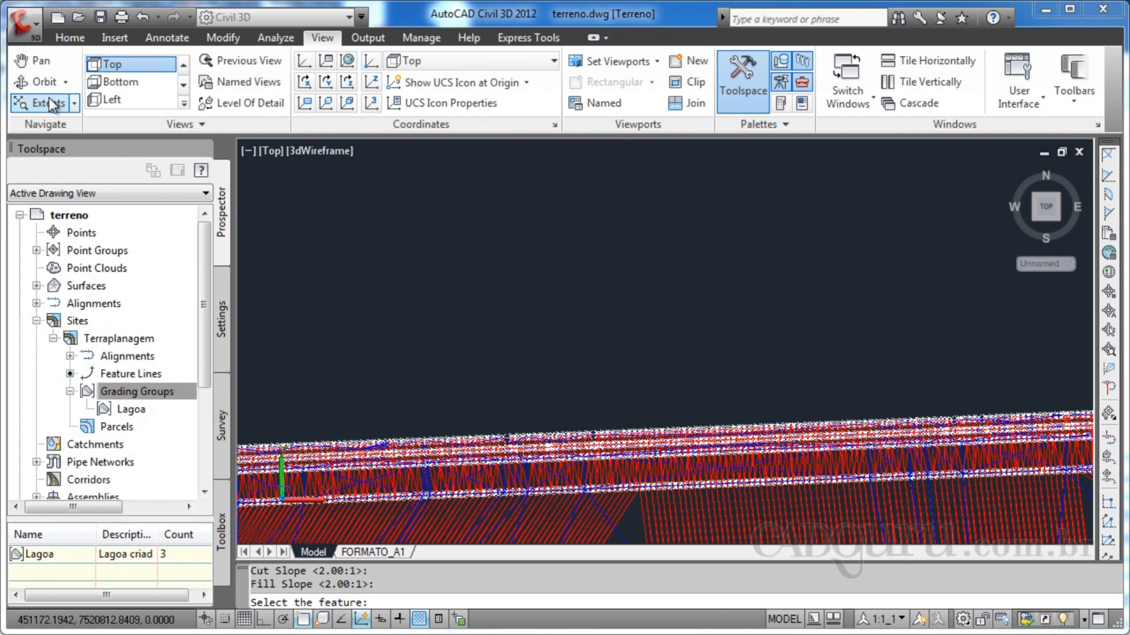
pyautogui.click(39, 82)
pyautogui.moveTo(378, 278); pyautogui.dragTo(796, 439)
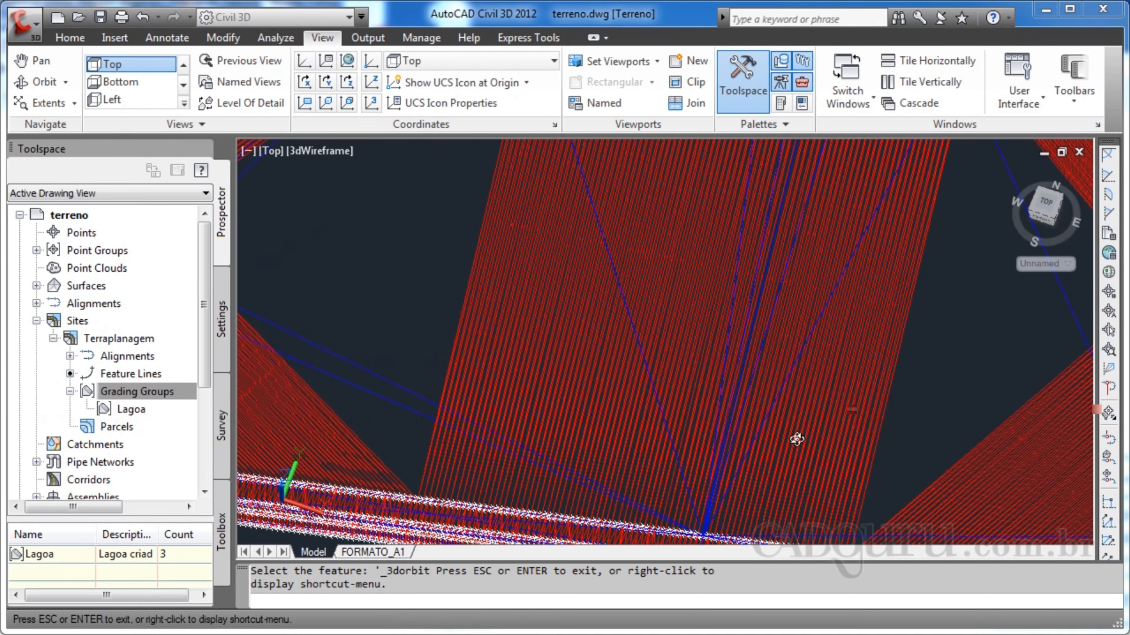
pyautogui.scroll(-5, 787, 412)
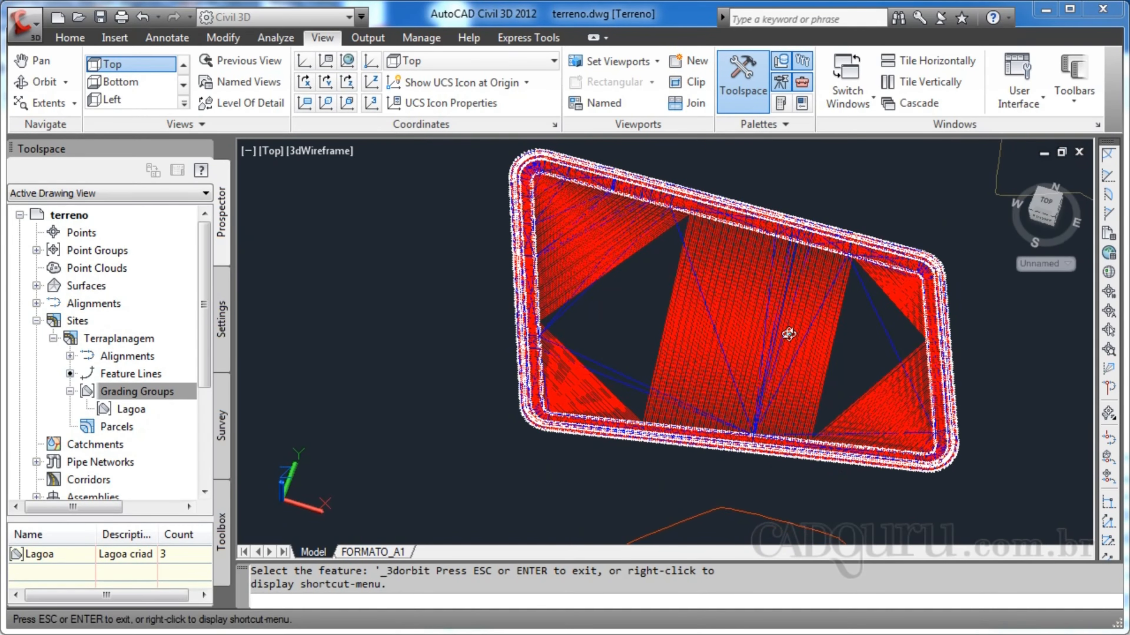
pyautogui.moveTo(788, 334); pyautogui.dragTo(845, 267)
pyautogui.scroll(-1, 845, 268)
pyautogui.scroll(4, 850, 274)
pyautogui.scroll(2, 732, 289)
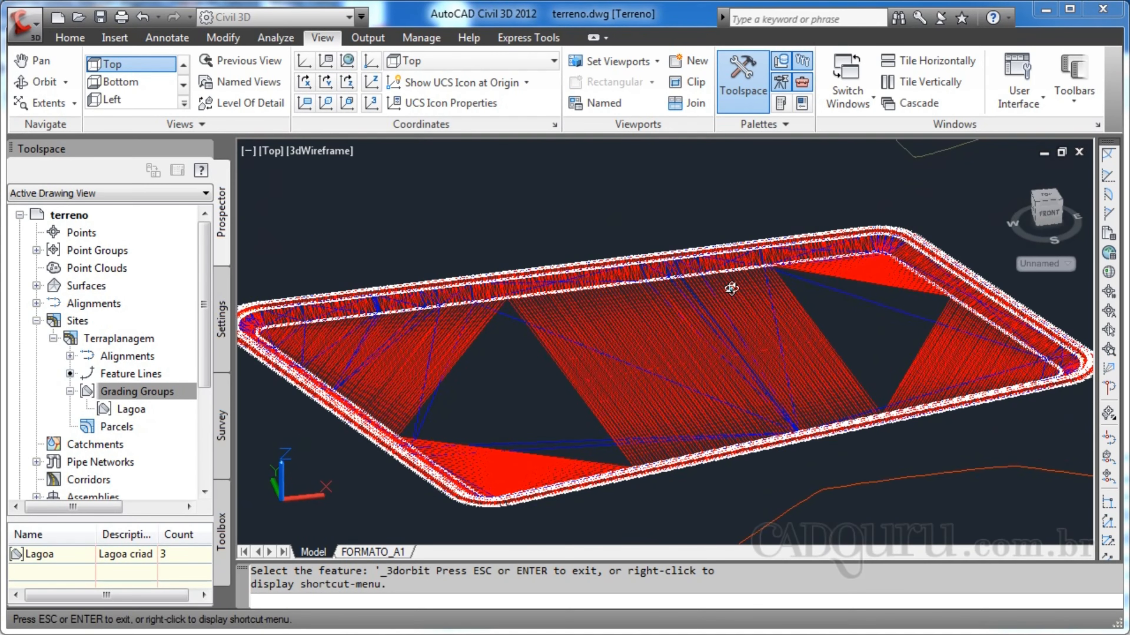
pyautogui.scroll(2, 774, 288)
pyautogui.scroll(-2, 921, 292)
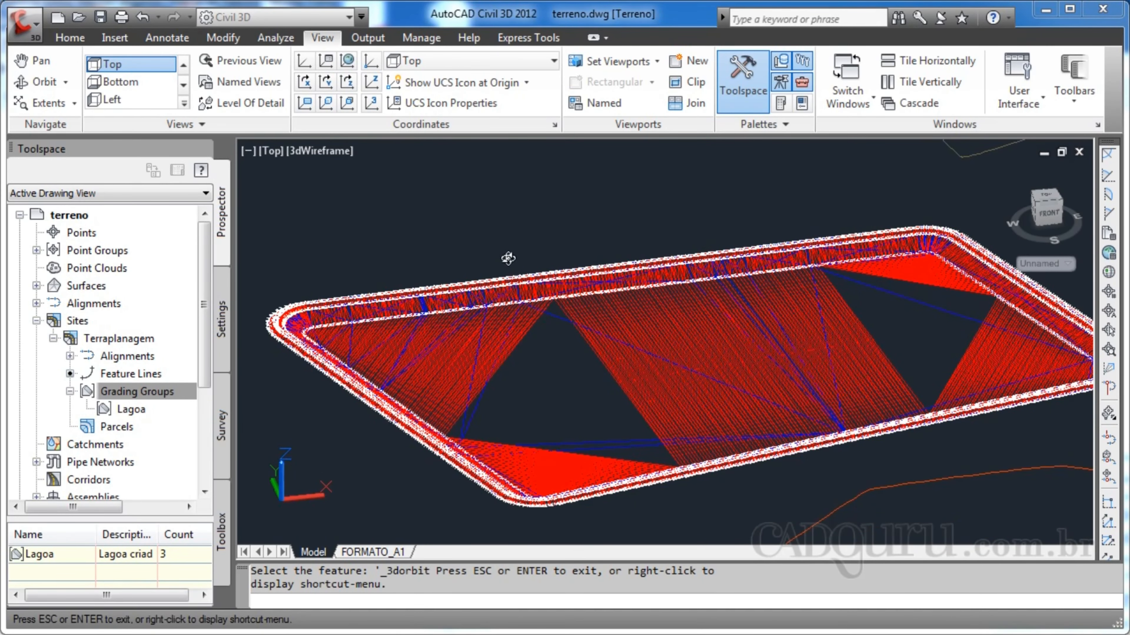